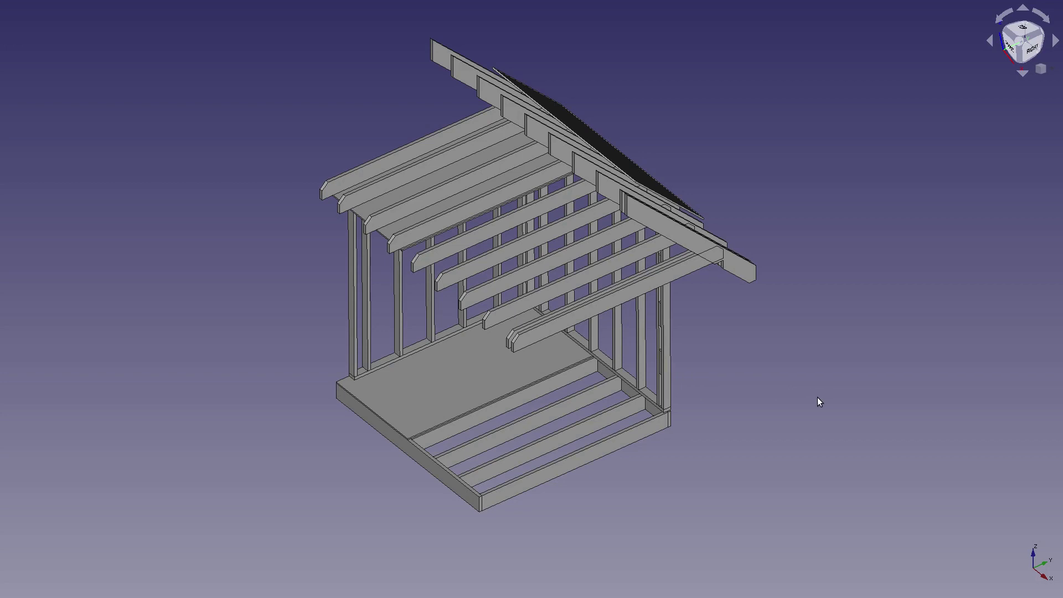
- Delete the dark roof panel from the house frame
middle_click_drag(814, 411, 726, 337)
scroll(672, 160, "up", 3)
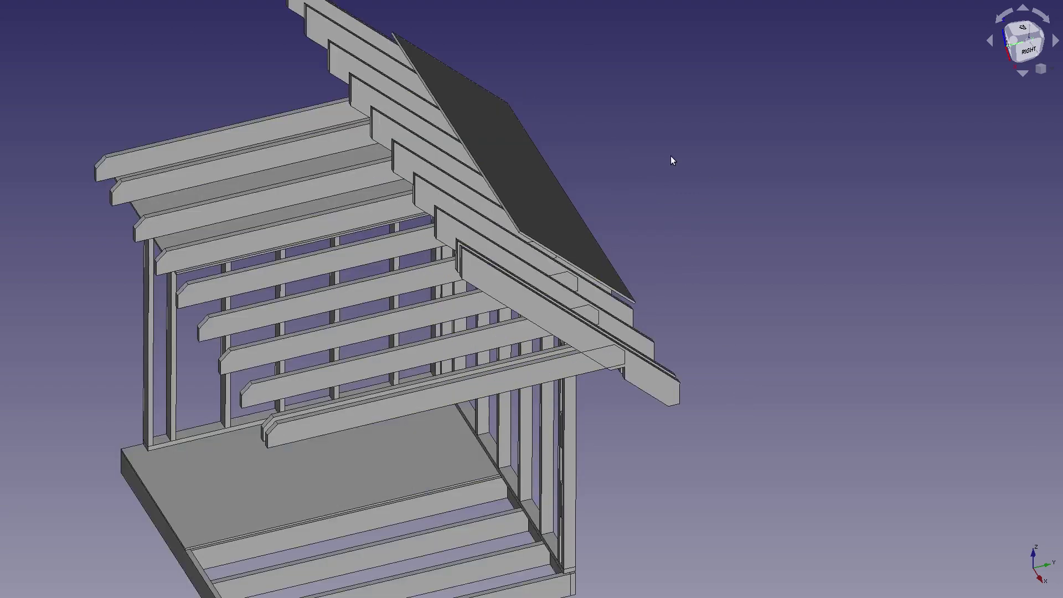
left_click(552, 201)
key("Delete")
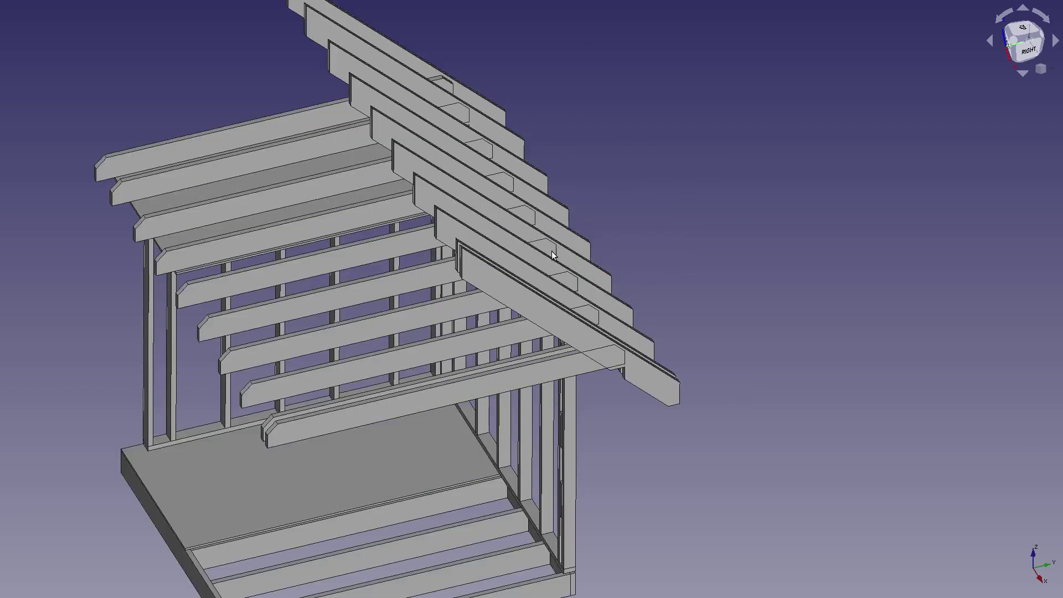
- Leave full-screen mode to restore the normal docked window layout
key("XF86MonBrightnessUp")
key("Escape")
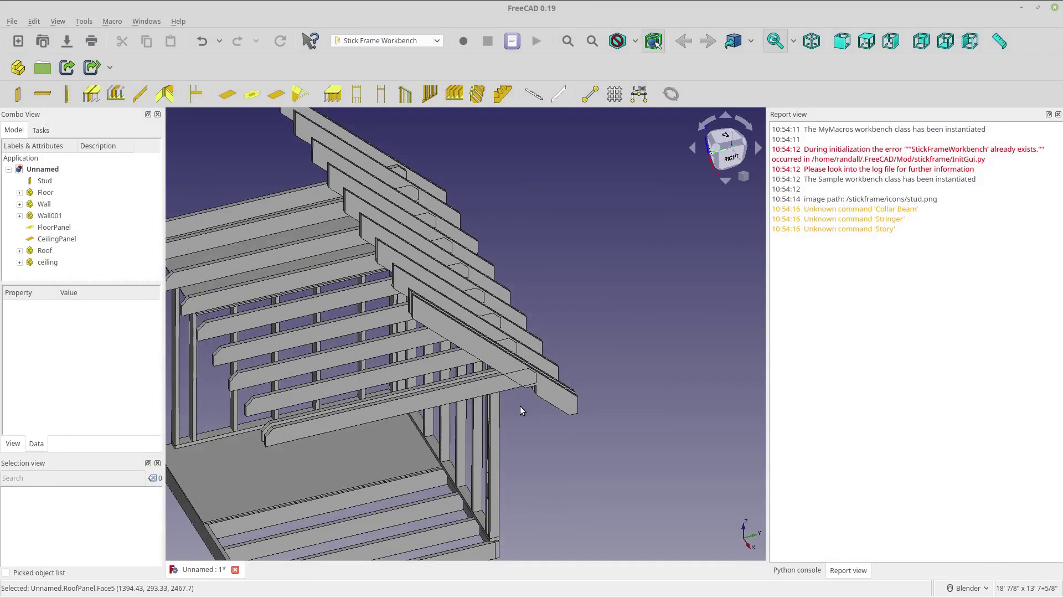
middle_click_drag(536, 432, 666, 393)
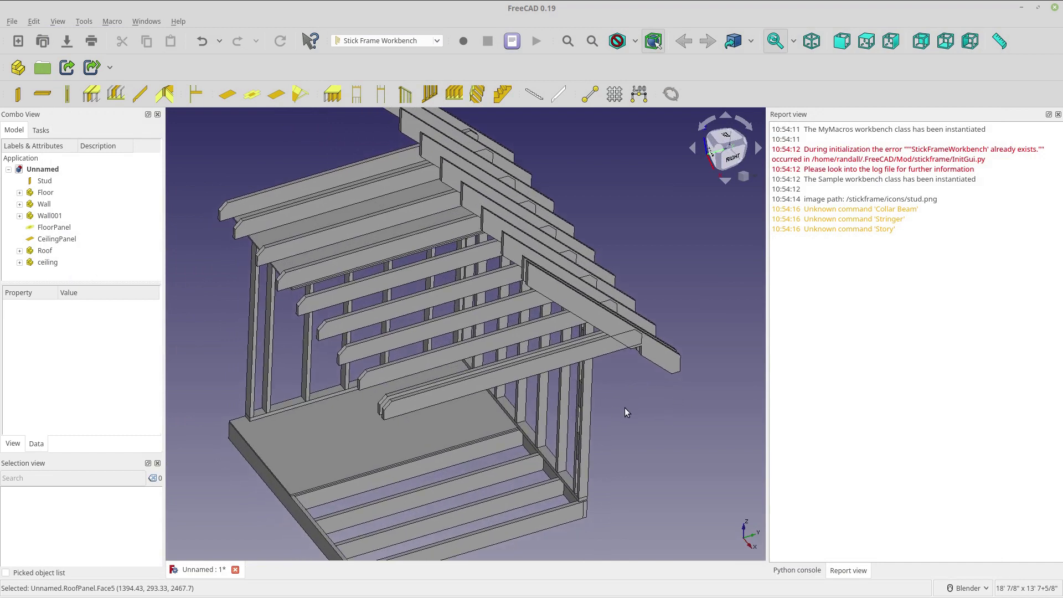
middle_click_drag(642, 440, 662, 422, "shift")
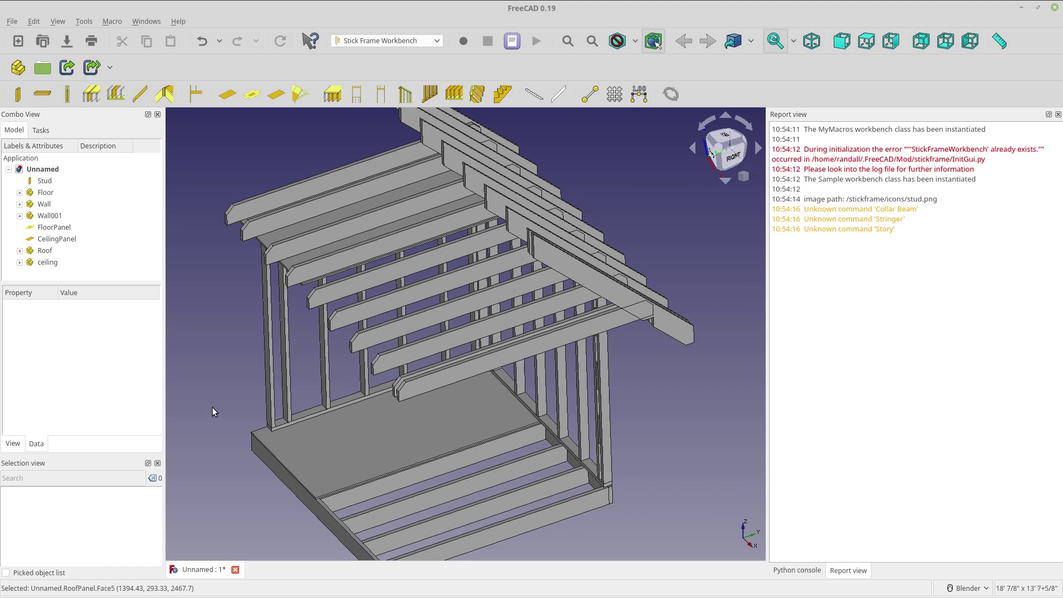
middle_click_drag(206, 410, 224, 411, "shift")
scroll(195, 390, "down", 2)
scroll(197, 390, "up", 2)
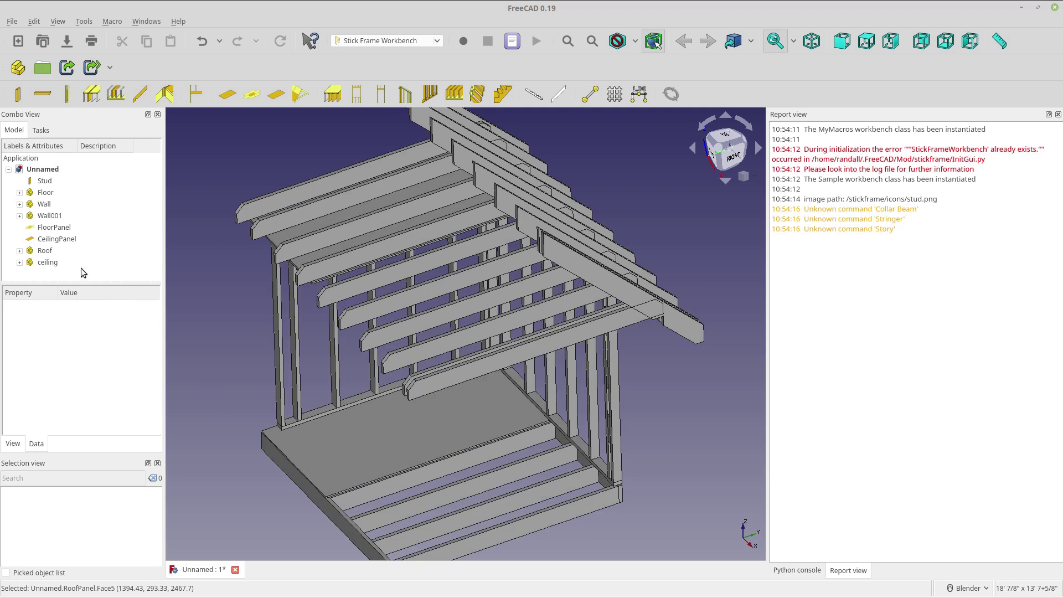
- Delete every object from Stud through ceiling, confirming removal of each group's contents
left_click(71, 182)
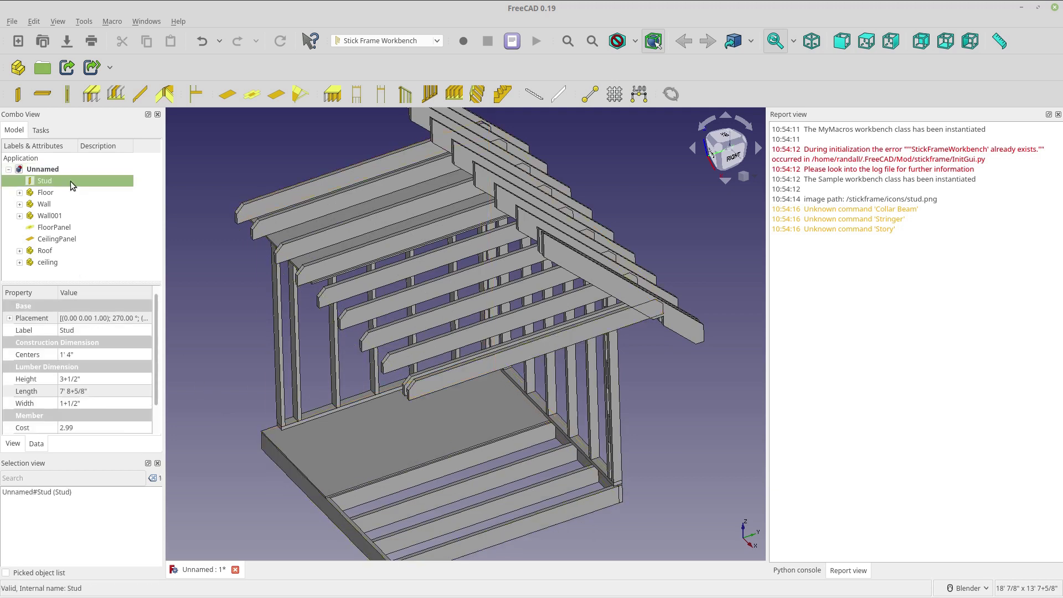
left_click(48, 263, "shift")
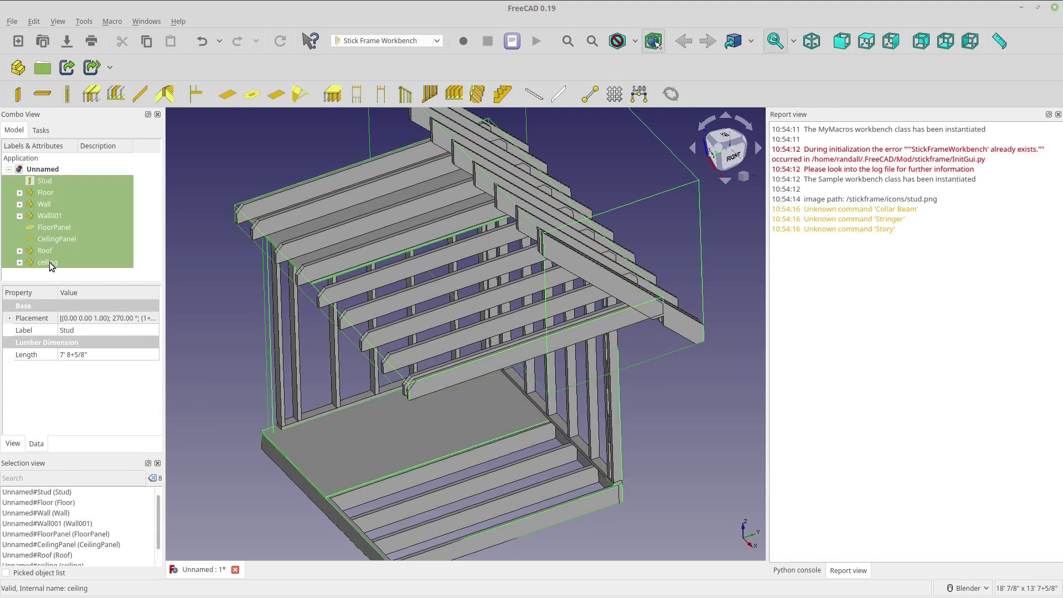
key("Delete")
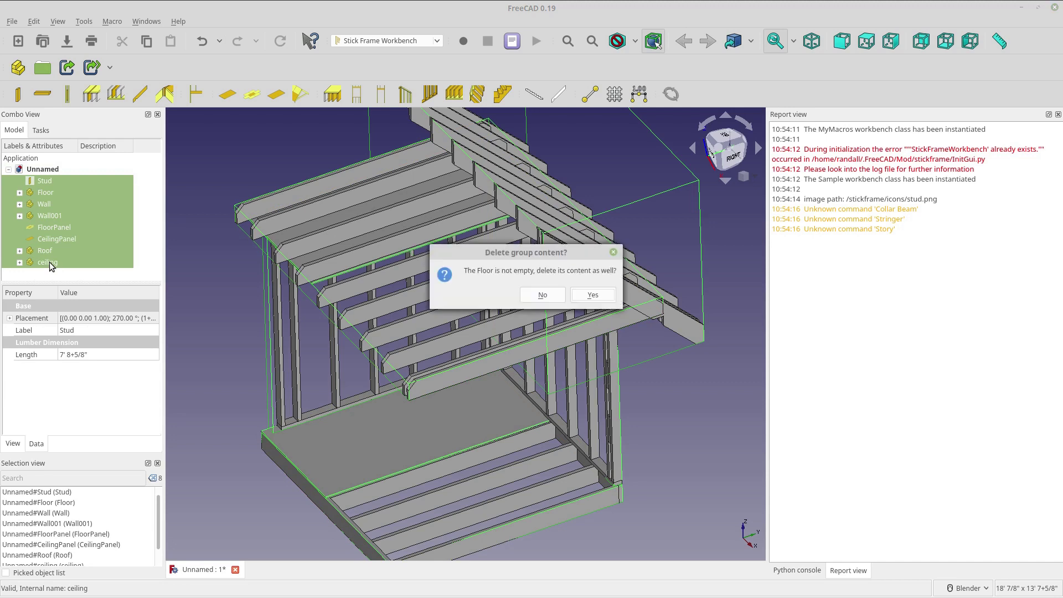
left_click(592, 295)
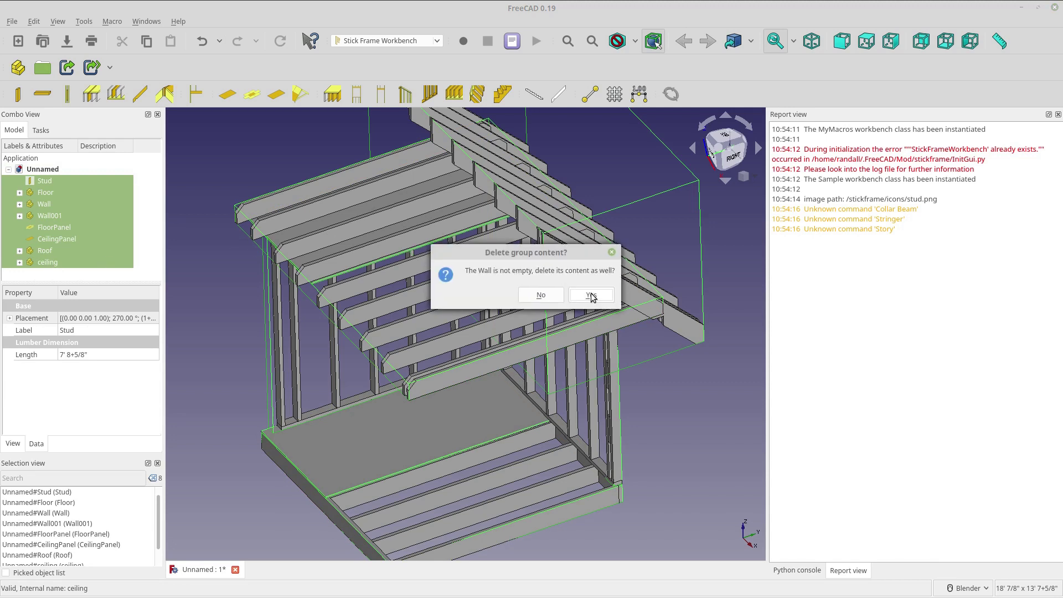
left_click(591, 295)
left_click(592, 295)
left_click(594, 295)
left_click(593, 296)
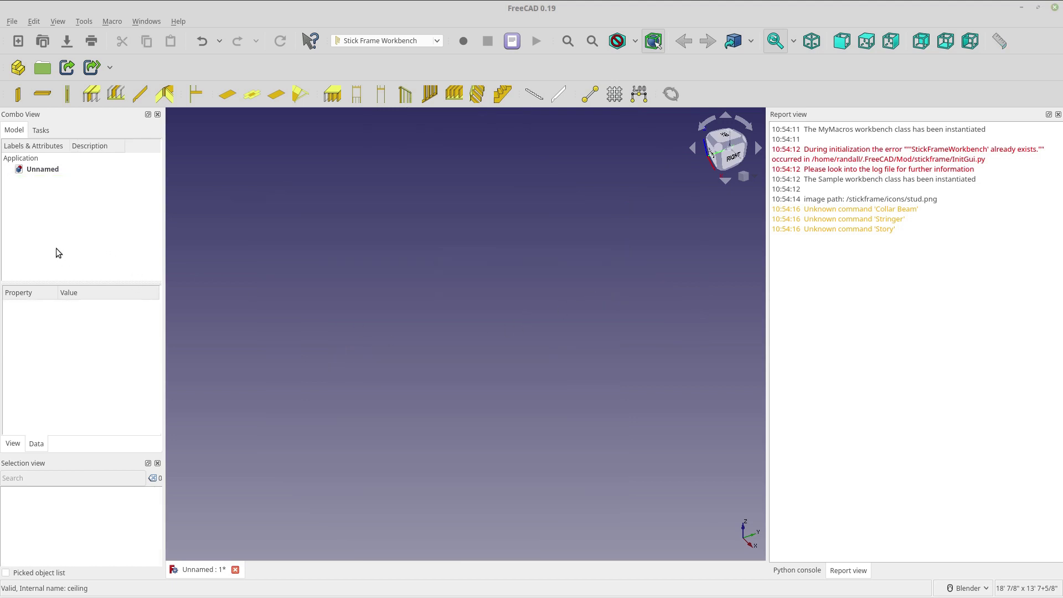
- Add a Stud, a Plate and a Studspacer to the document
left_click(19, 98)
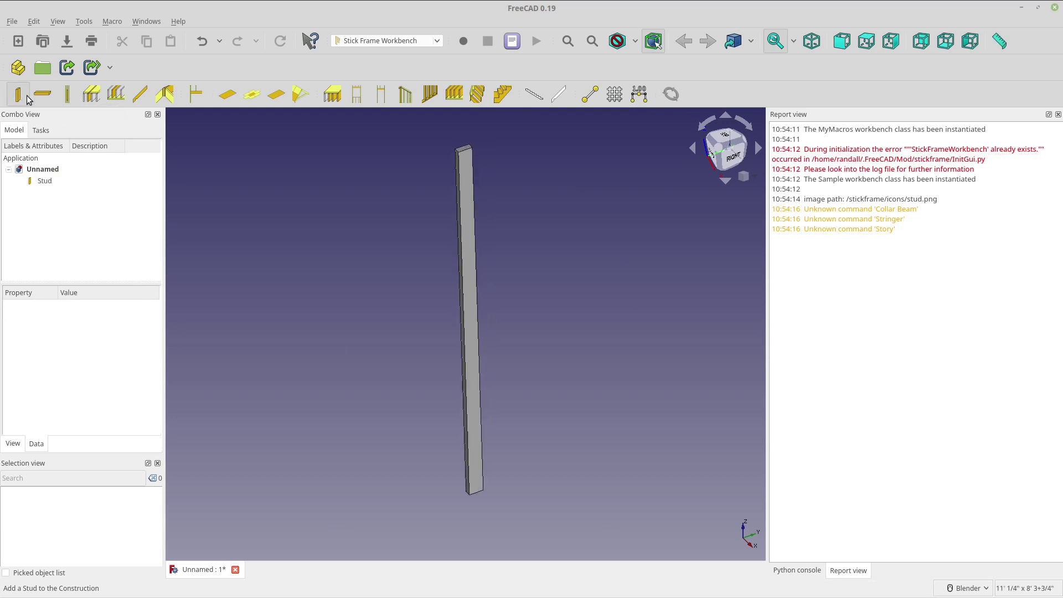
left_click(41, 98)
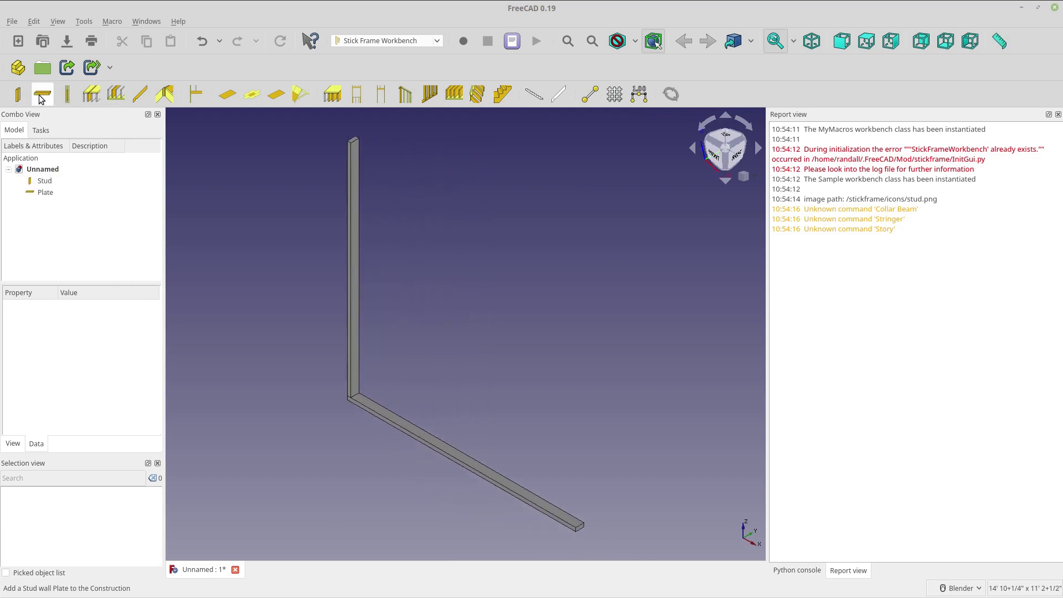
left_click(63, 98)
- Inspect the Stud's Centers, Cost and Function properties in the Property panel
left_click(47, 182)
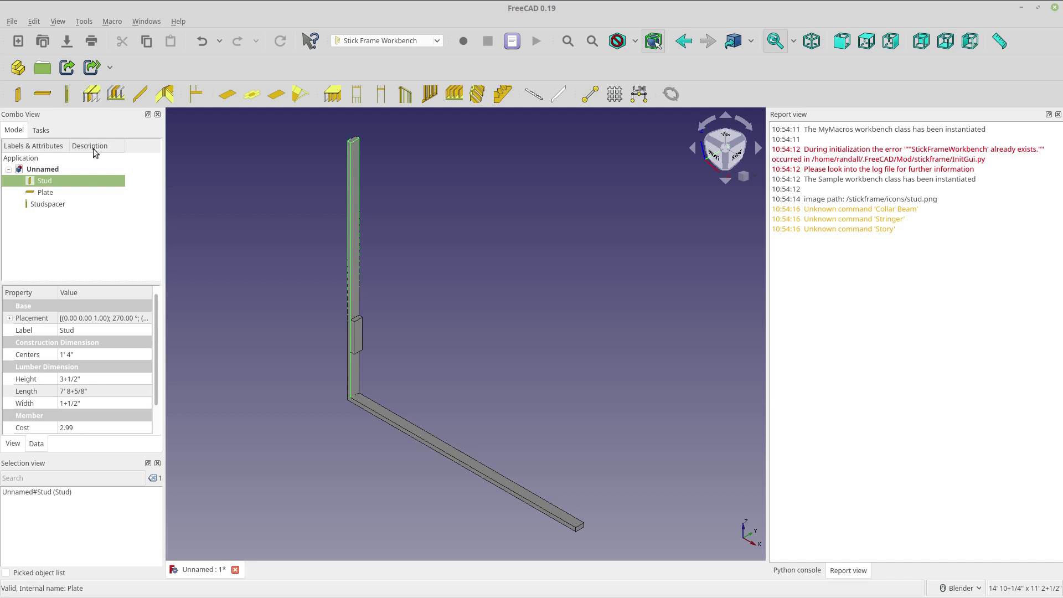
left_click(97, 351)
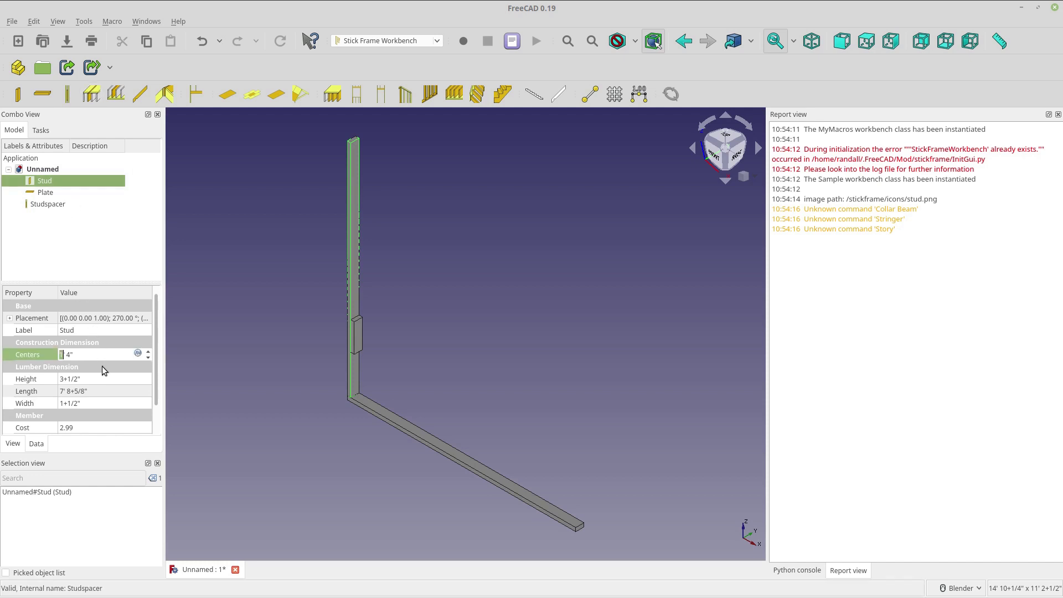
scroll(102, 398, "down", 1)
left_click(100, 404)
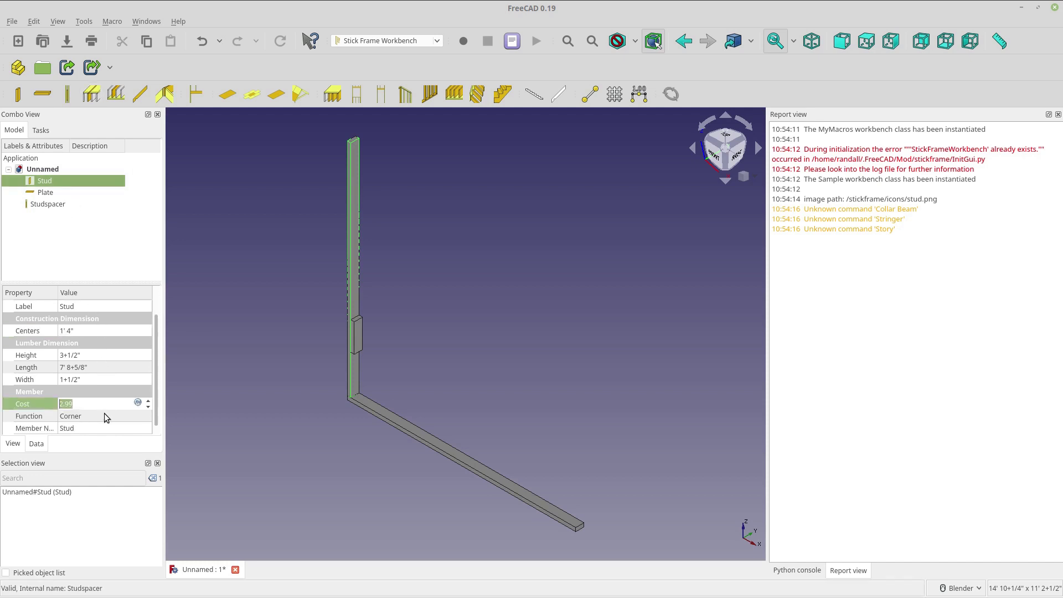
left_click(104, 414)
left_click(102, 428)
left_click(101, 404)
left_click(100, 416)
- Add a FloorJoist and a CeilingJoist to the construction
left_click(231, 302)
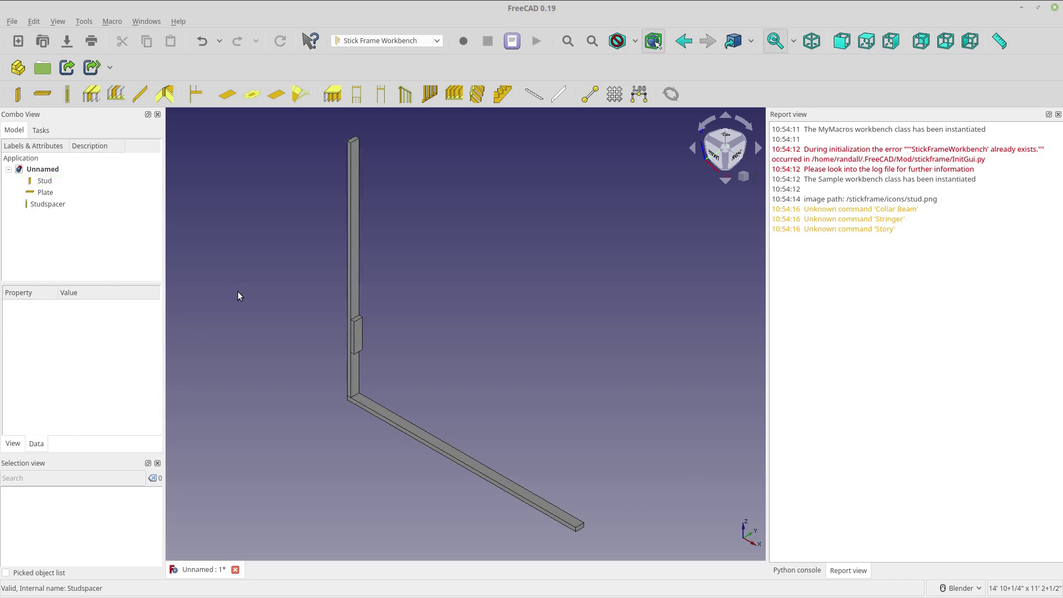
left_click(91, 95)
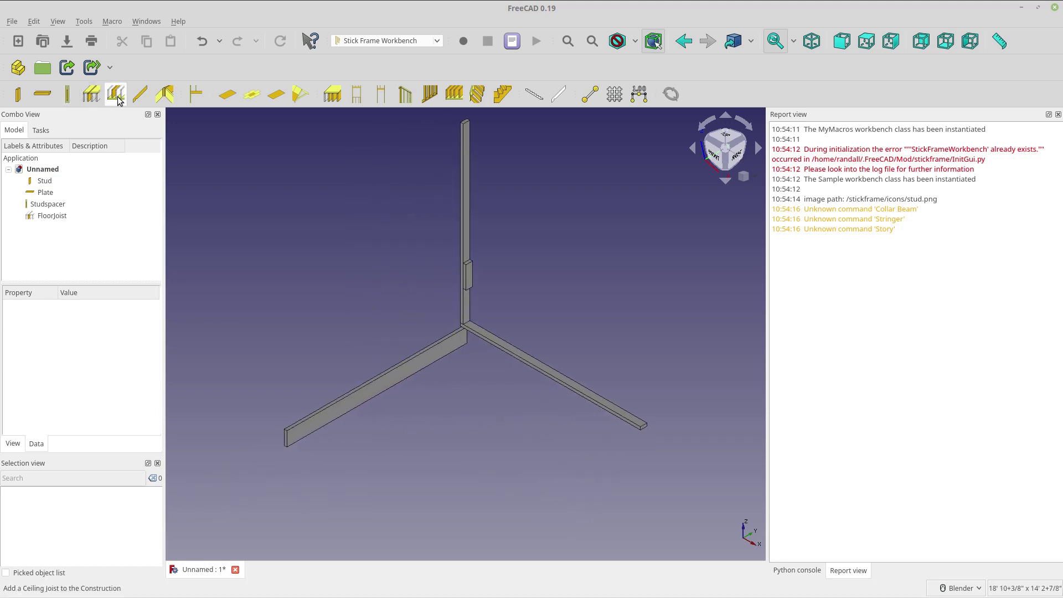
left_click(116, 96)
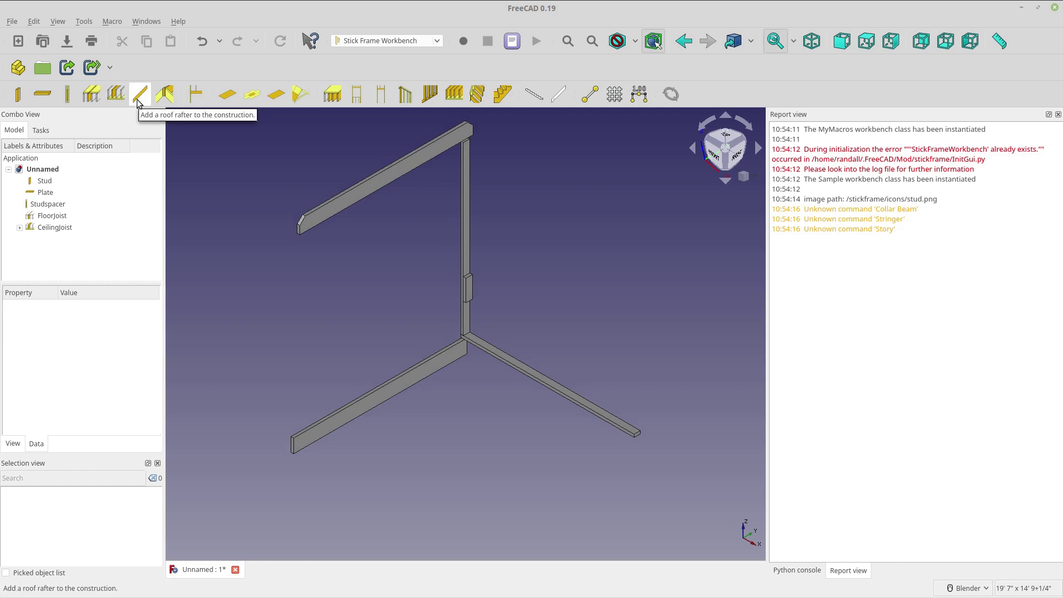
- Shorten the Stud's Length from 7' 8+5/8" to 6' 3+5/8" (75.625 in)
left_click(57, 183)
left_click(93, 374)
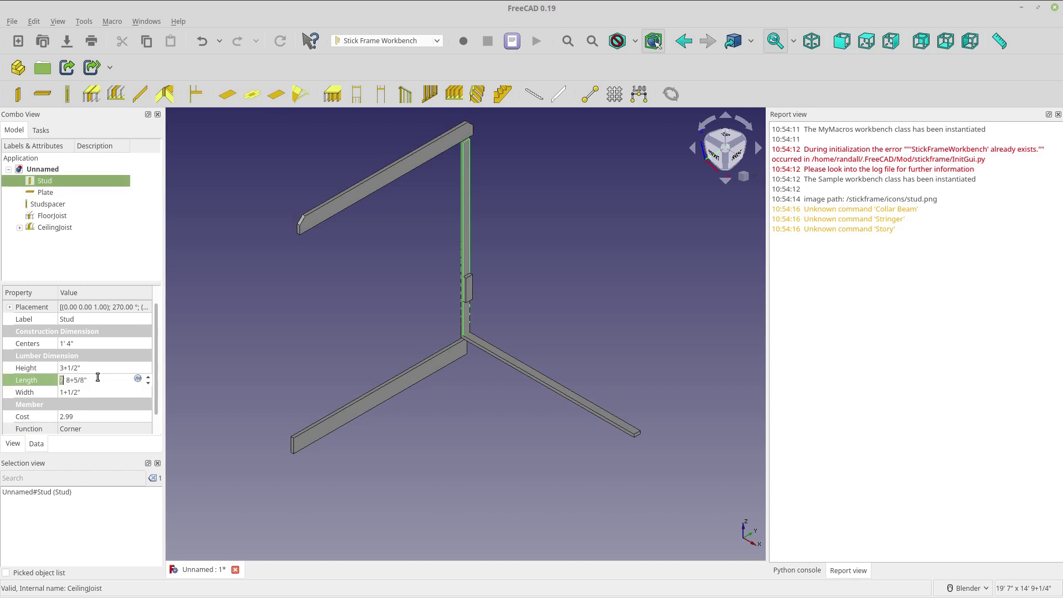
scroll(97, 377, "down", 11)
scroll(98, 377, "down", 6)
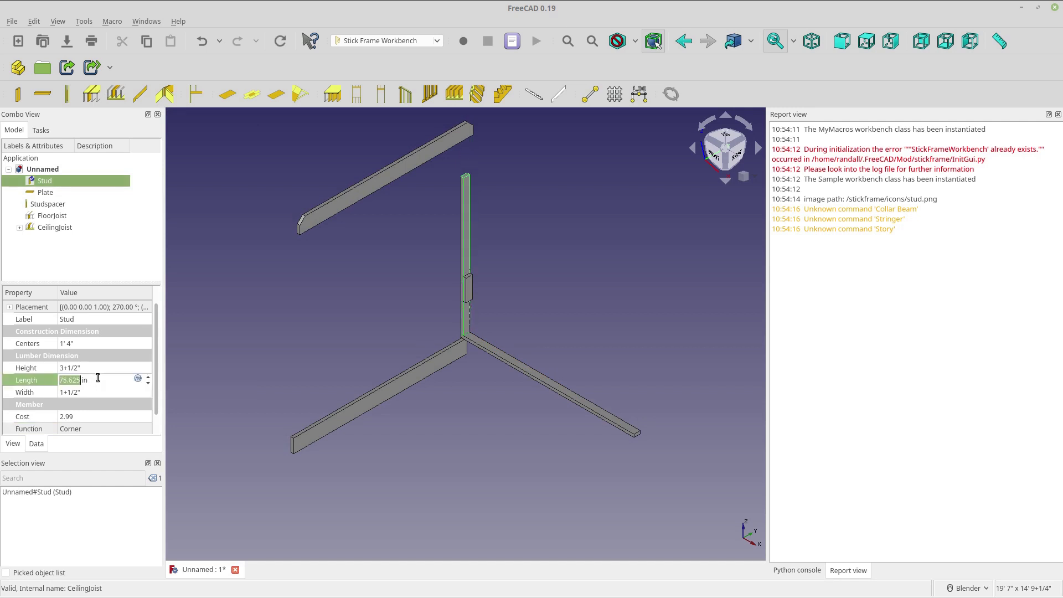
key("shift+Tab")
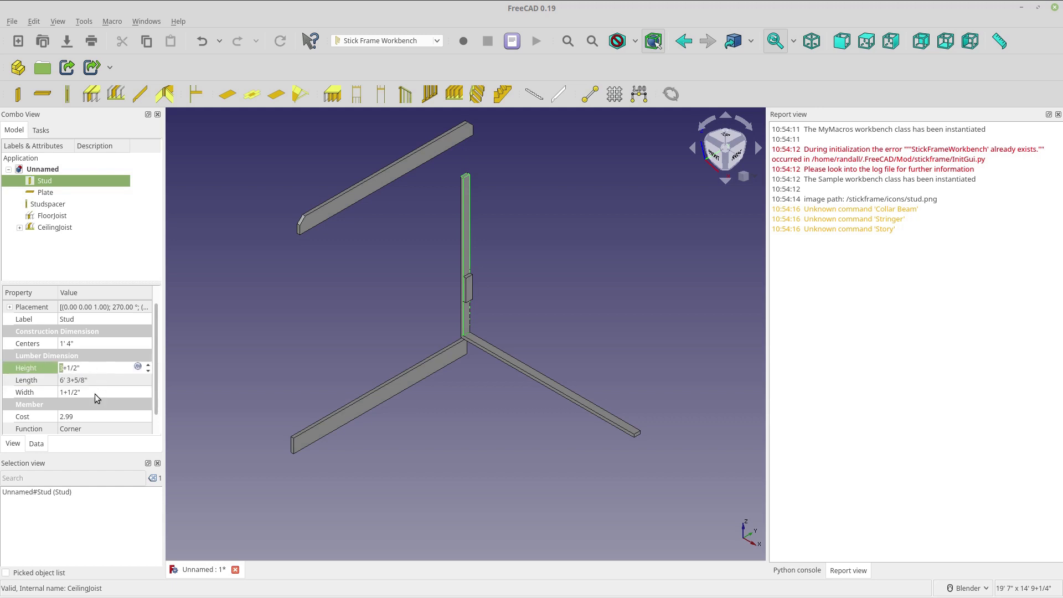
key("Tab")
left_click(99, 365)
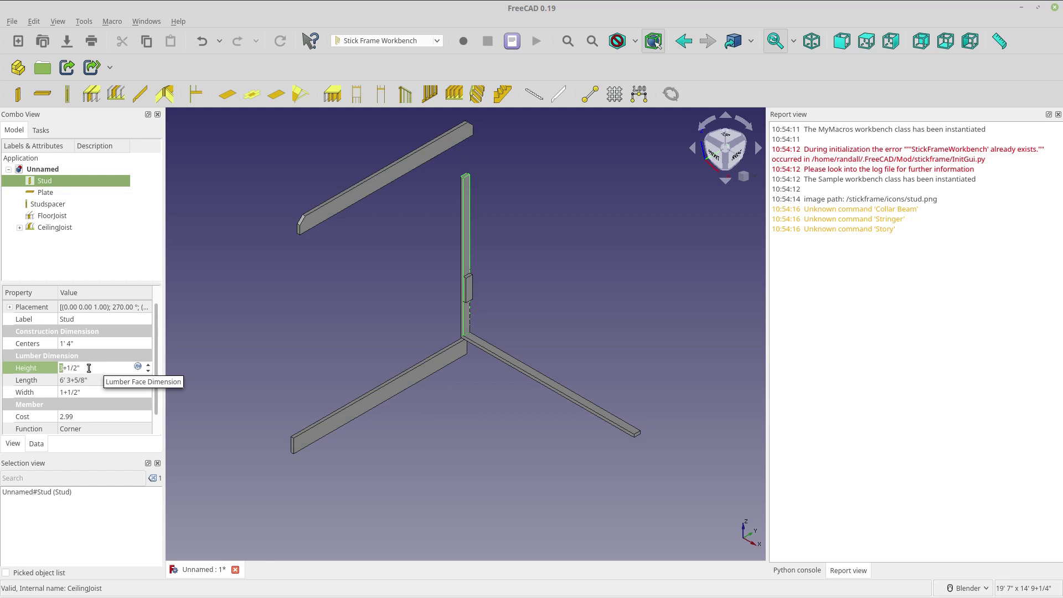
left_click(89, 368)
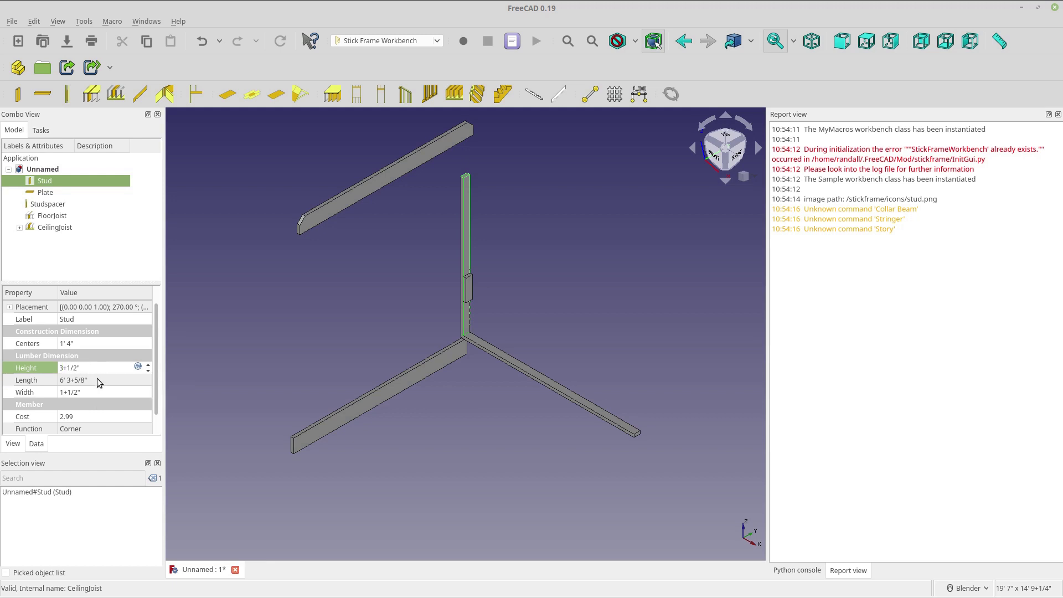
left_click(97, 378)
left_click(98, 366)
- Add a second ceiling joist, delete CeilingJoist001 with its contents, then select the remaining joist's face
left_click(209, 307)
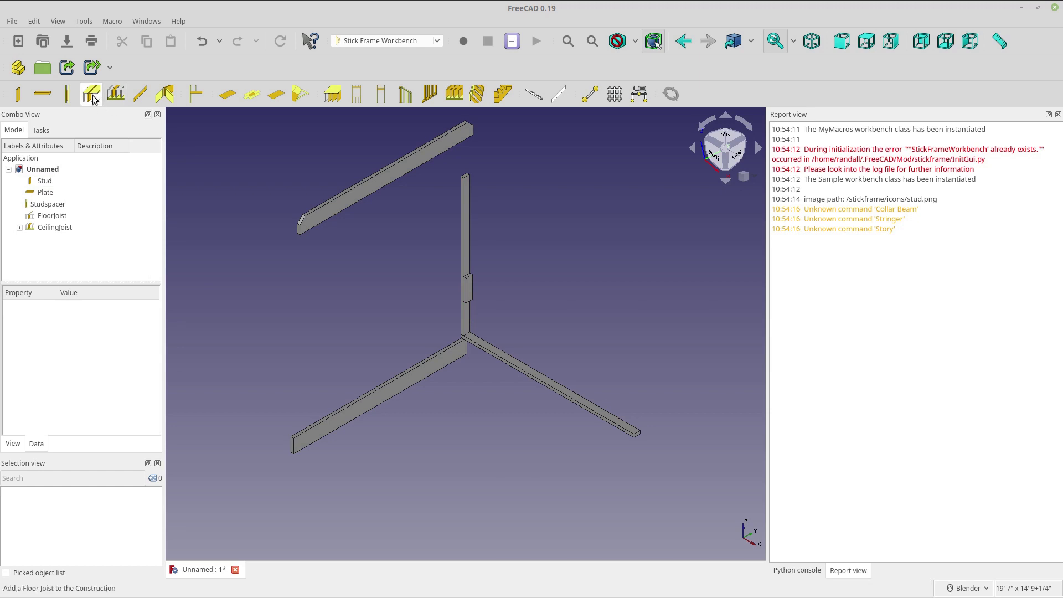
left_click(115, 97)
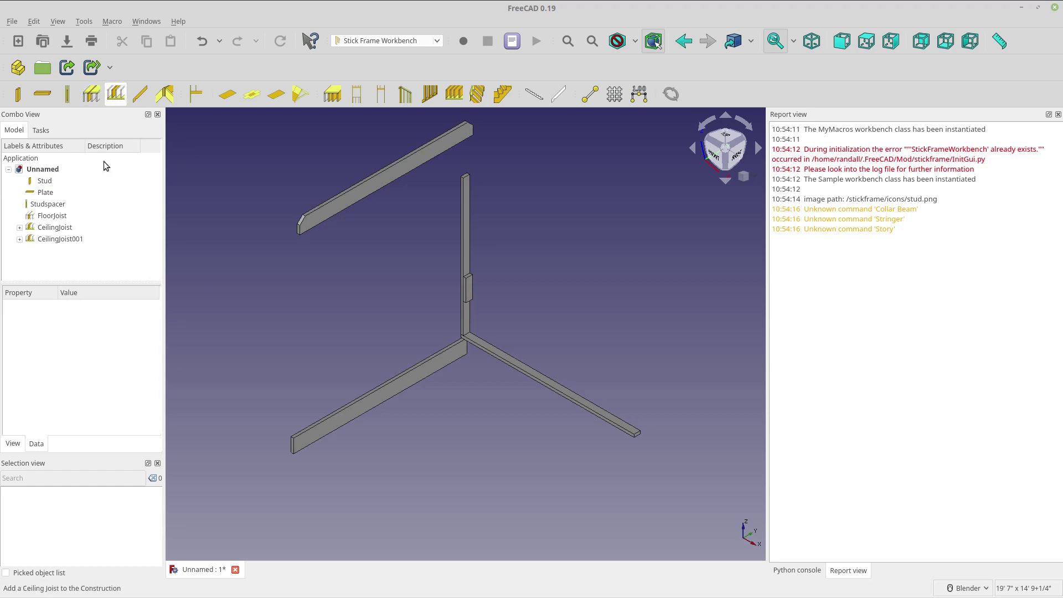
left_click(62, 240)
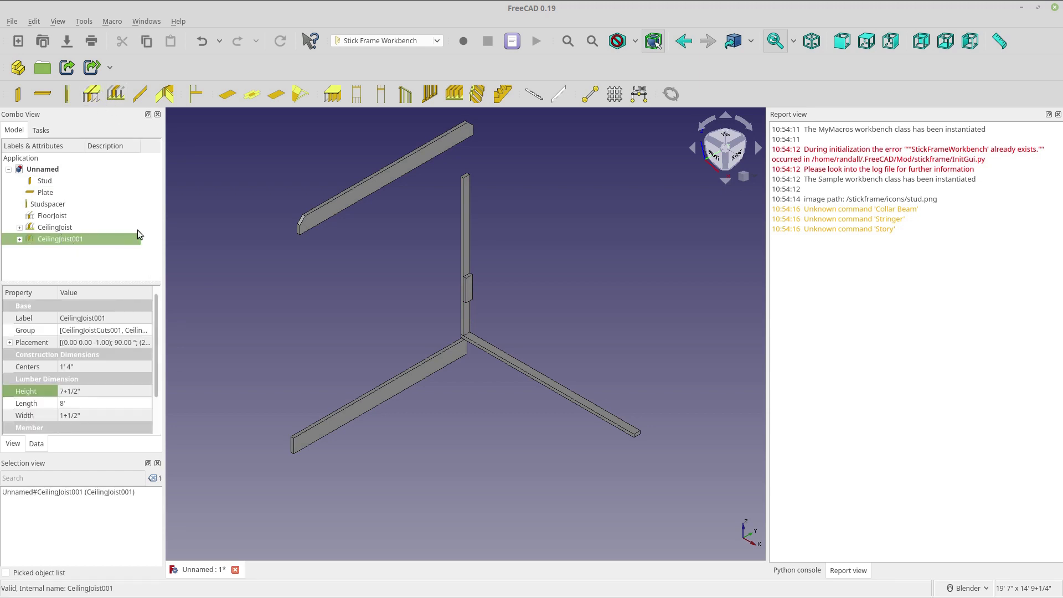
left_click(335, 200)
left_click(61, 263)
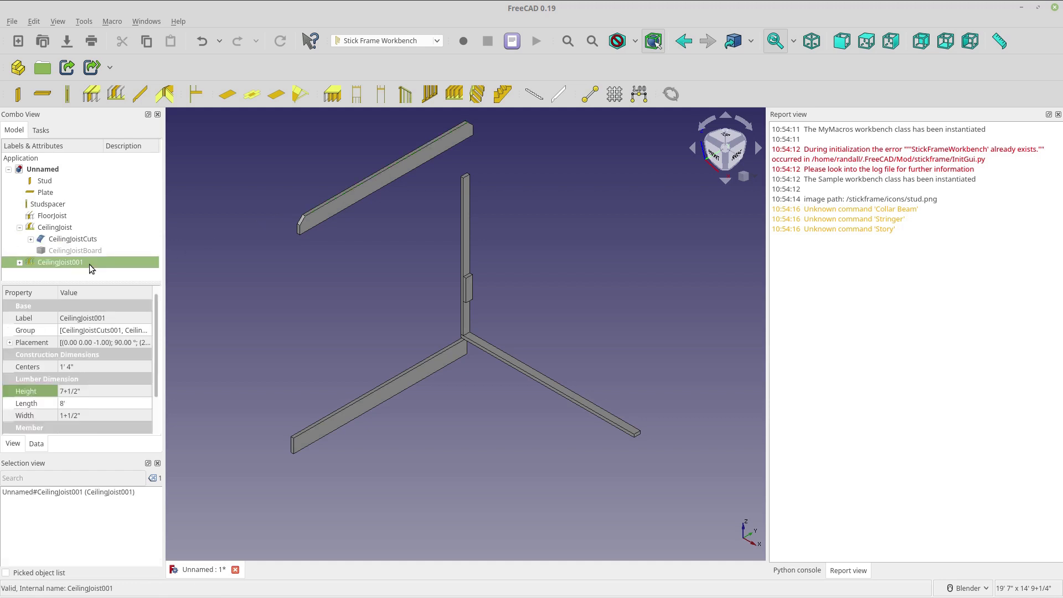
key("Delete")
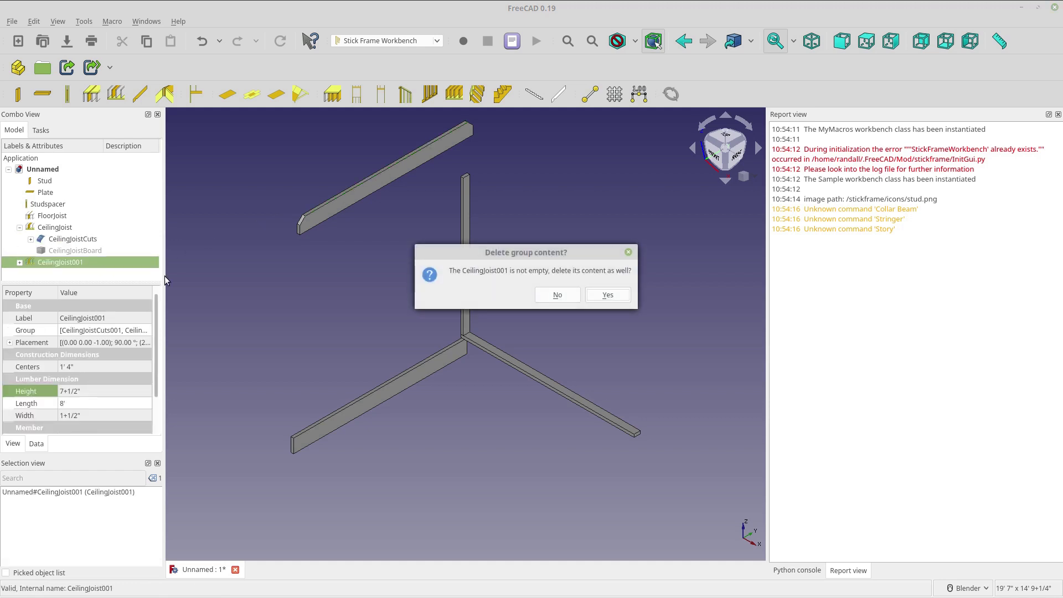
left_click(609, 298)
left_click(69, 228)
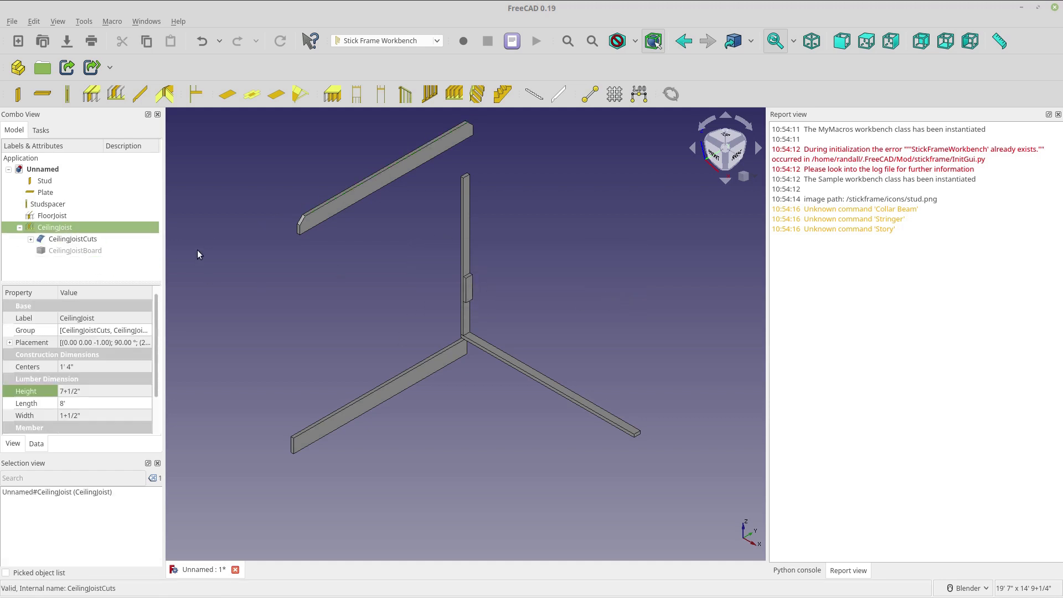
left_click(325, 217)
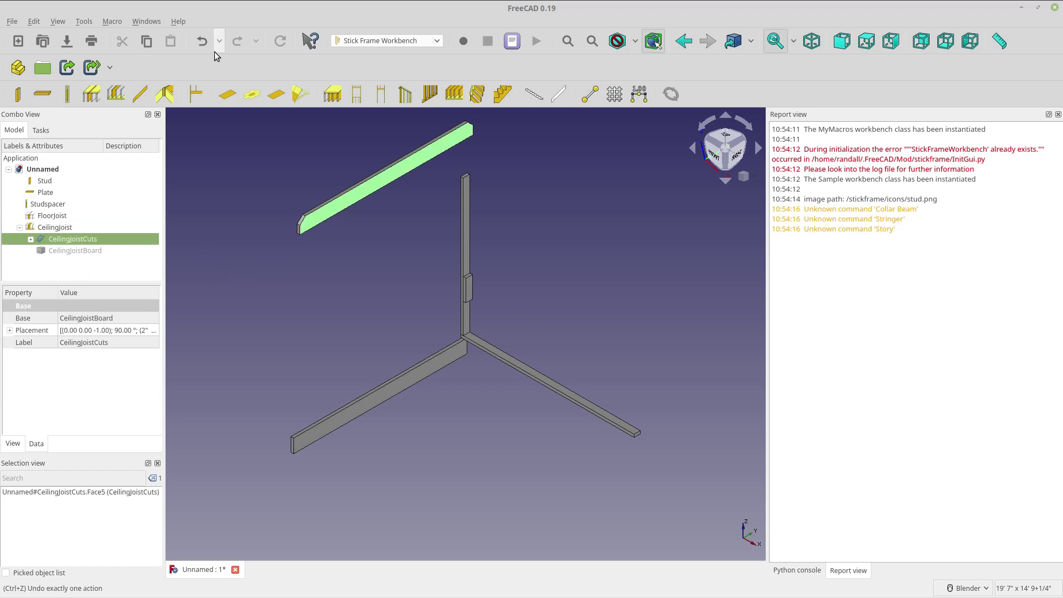
- Add a Ridgebeam across the far end of the selected ceiling joist
left_click(169, 102)
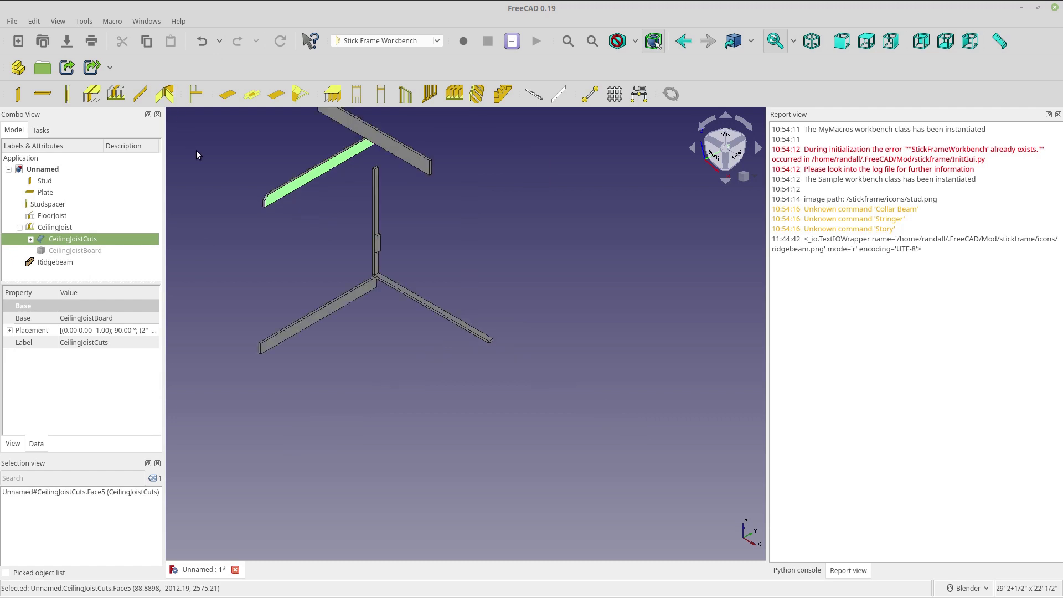
middle_click_drag(227, 190, 264, 248, "shift")
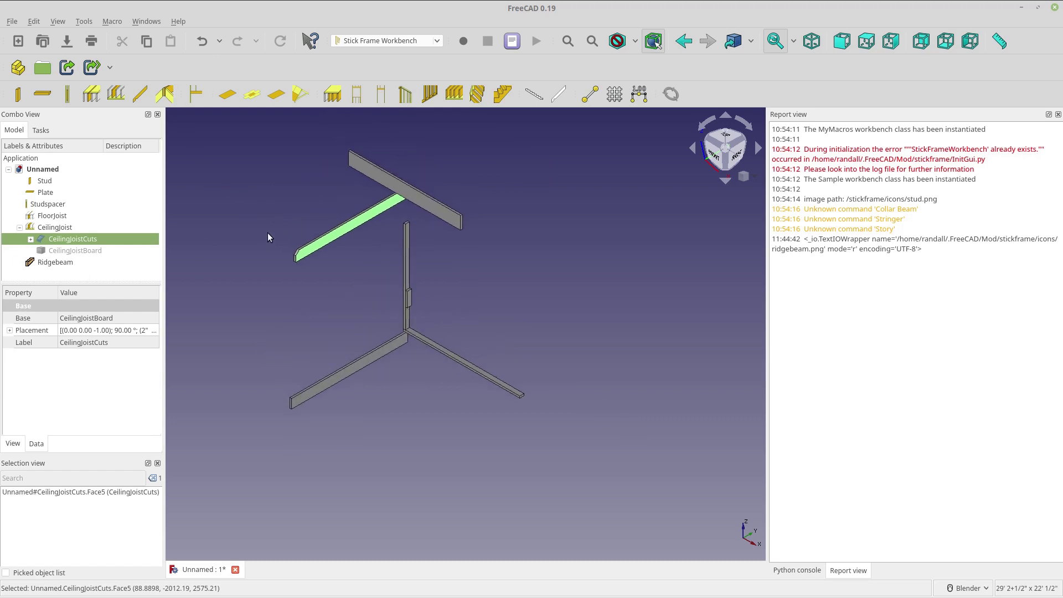
scroll(268, 237, "up", 2)
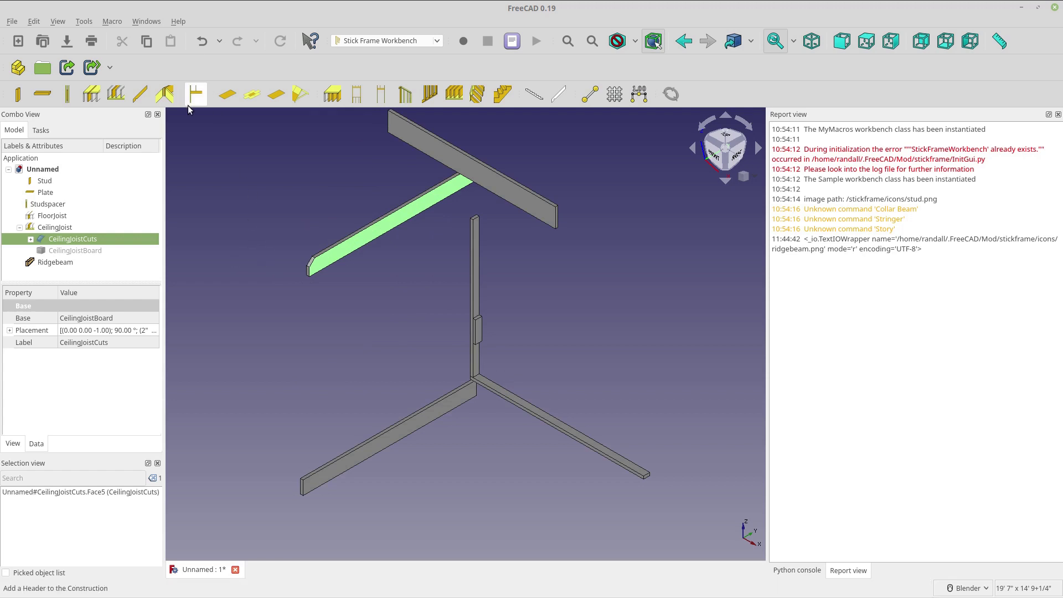
left_click(385, 291)
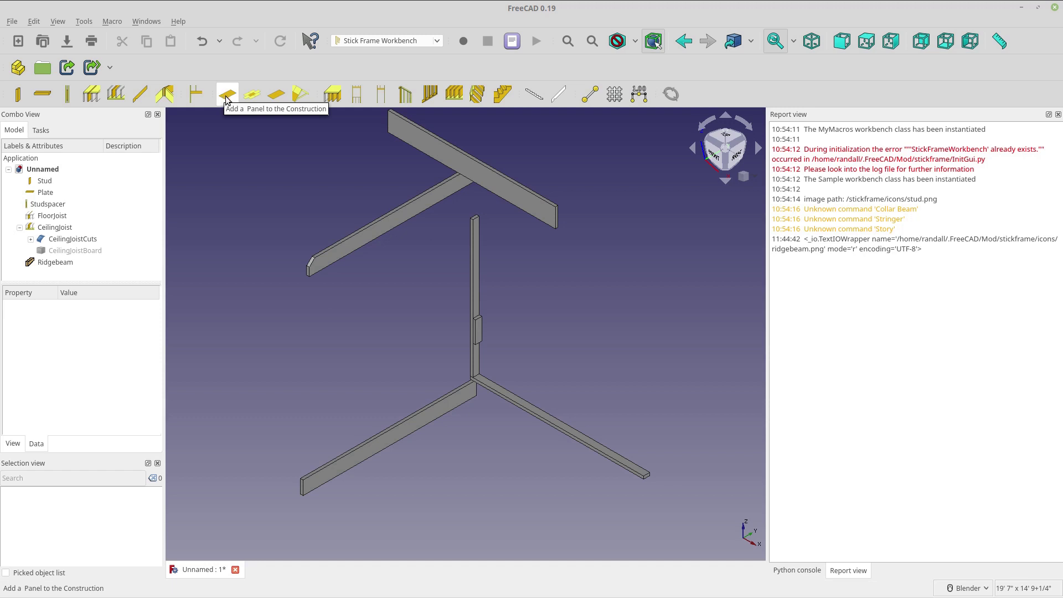
- Open the Transform tool on the Stud and close it without changes
left_click(59, 189)
left_click(60, 181)
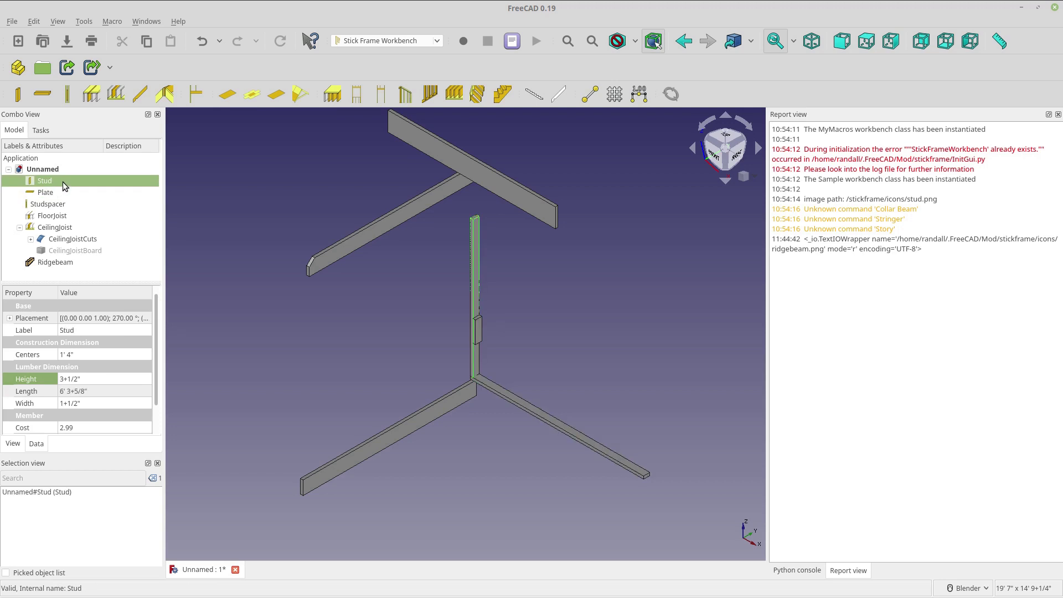
right_click(62, 182)
left_click(74, 188)
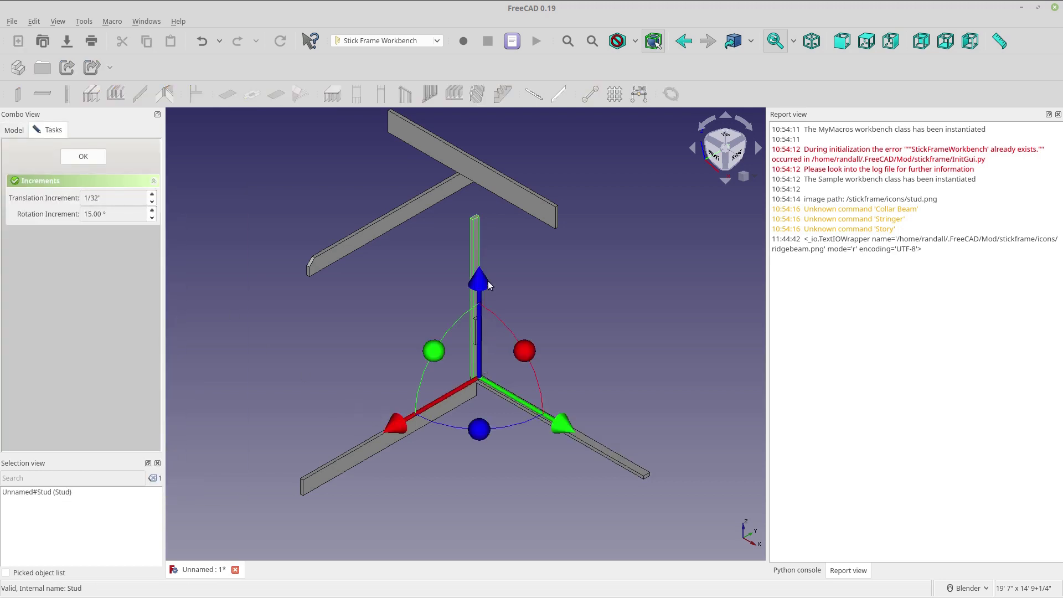
left_click(89, 157)
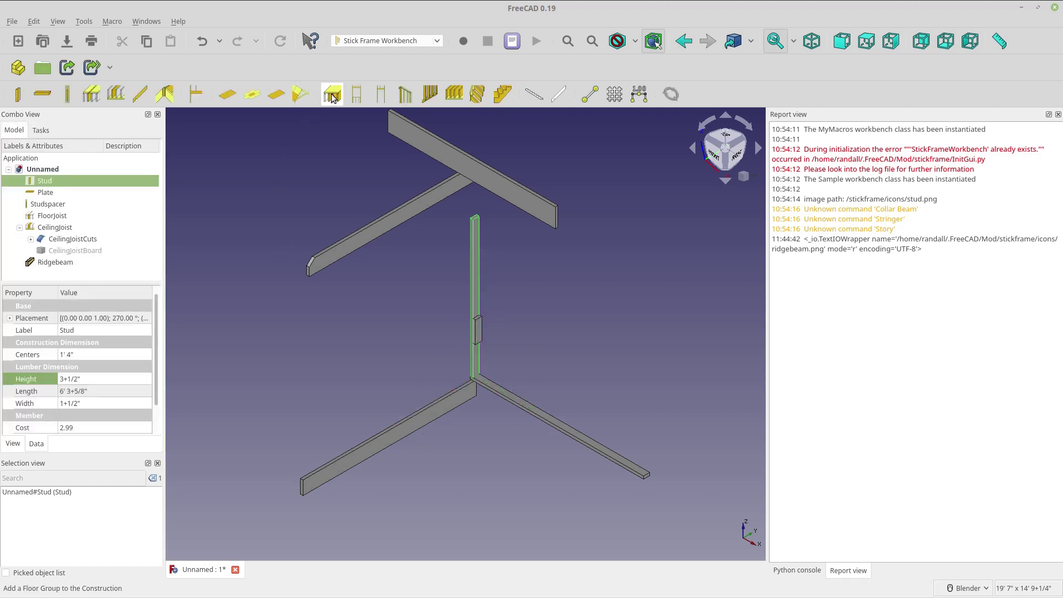
- Add a rectangular joisted Floor group, then select the Stud, Plate and Studspacer
left_click(332, 96)
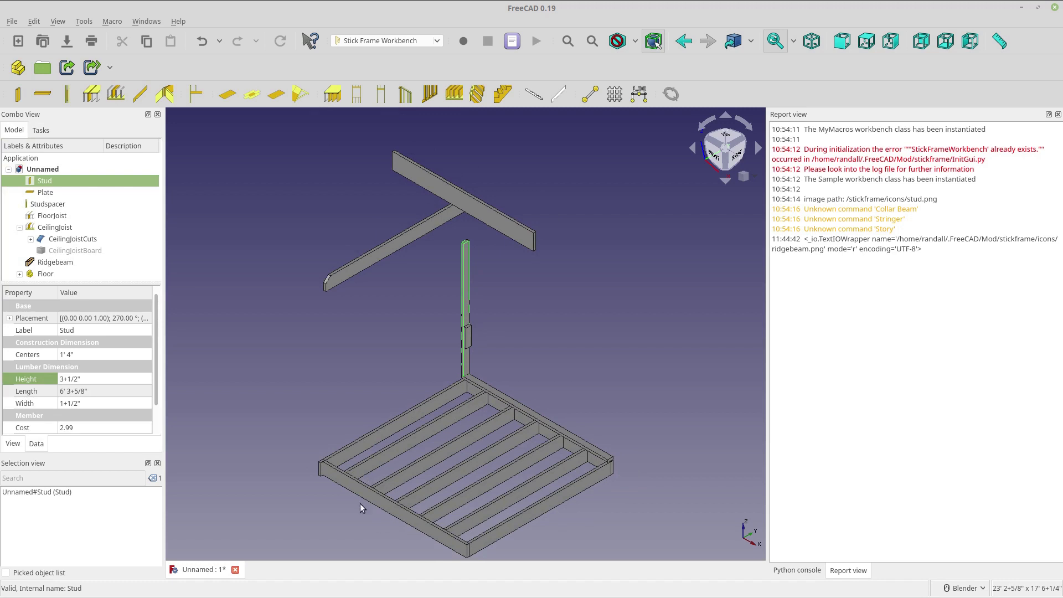
left_click(319, 470)
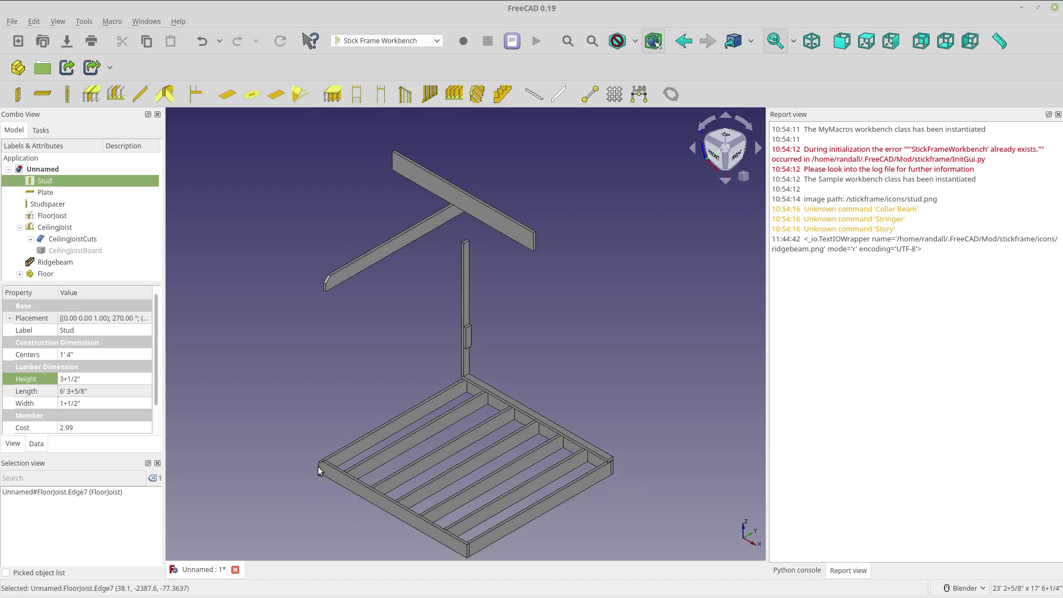
left_click(71, 228)
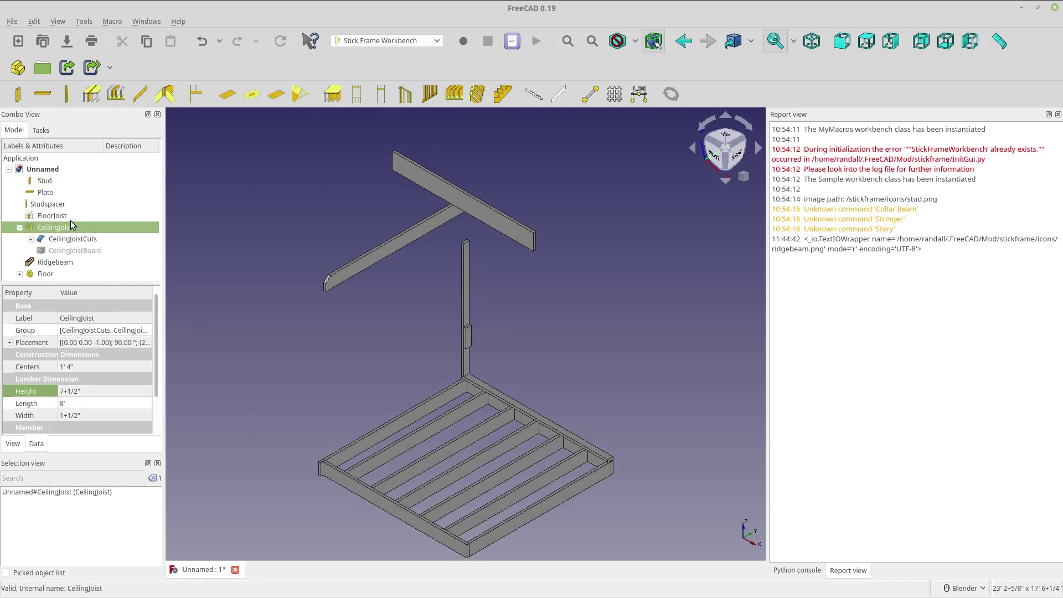
left_click(71, 220)
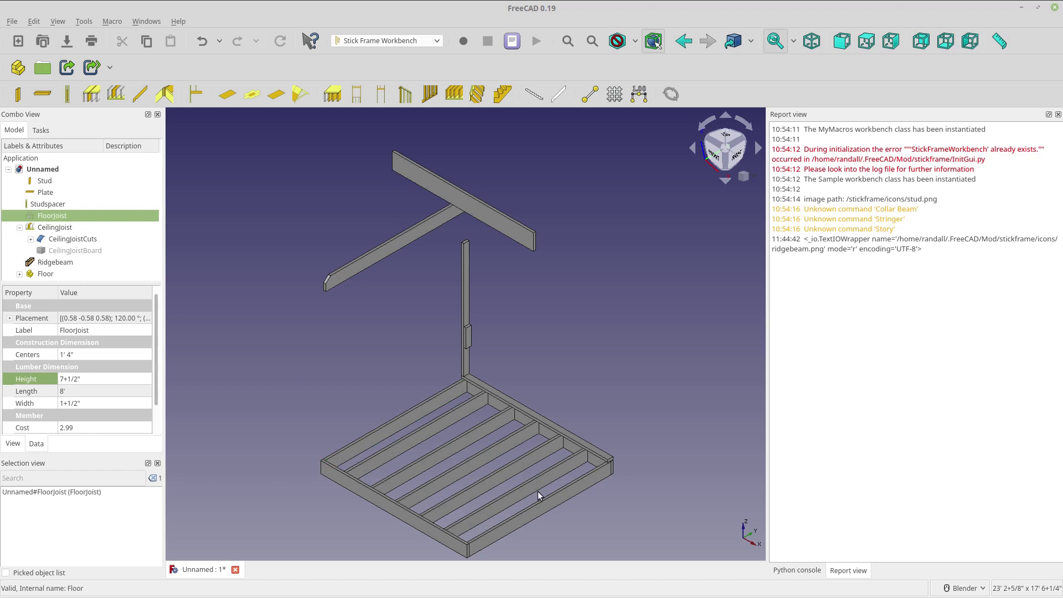
middle_click_drag(569, 498, 560, 447, "shift")
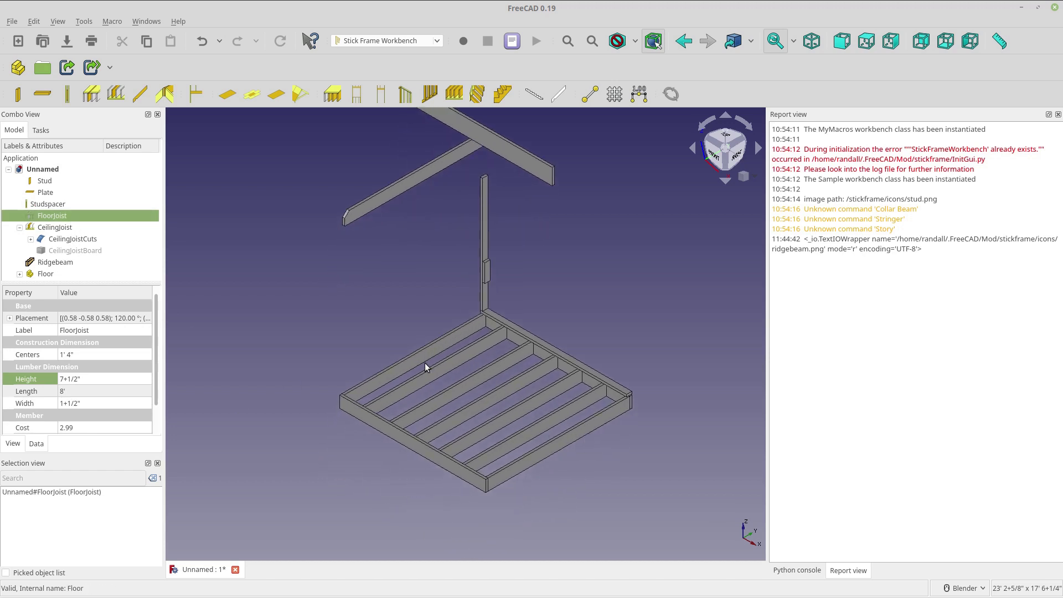
left_click(65, 180)
left_click(64, 202, "shift")
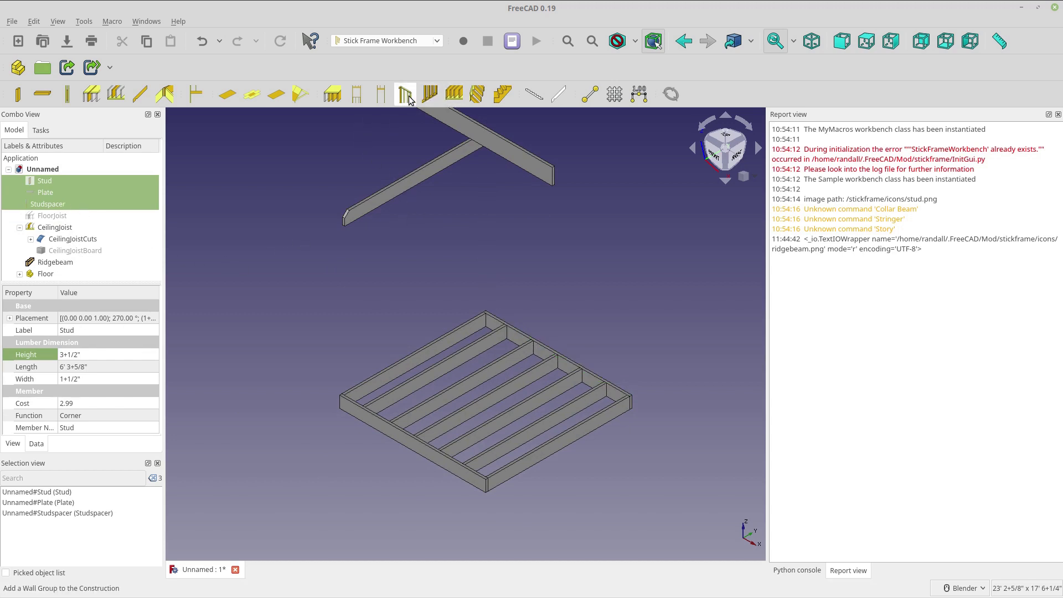
- Add stud walls Wall and Wall001 on the floor, then browse the Floor group's rim joists
left_click(431, 96)
left_click(430, 93)
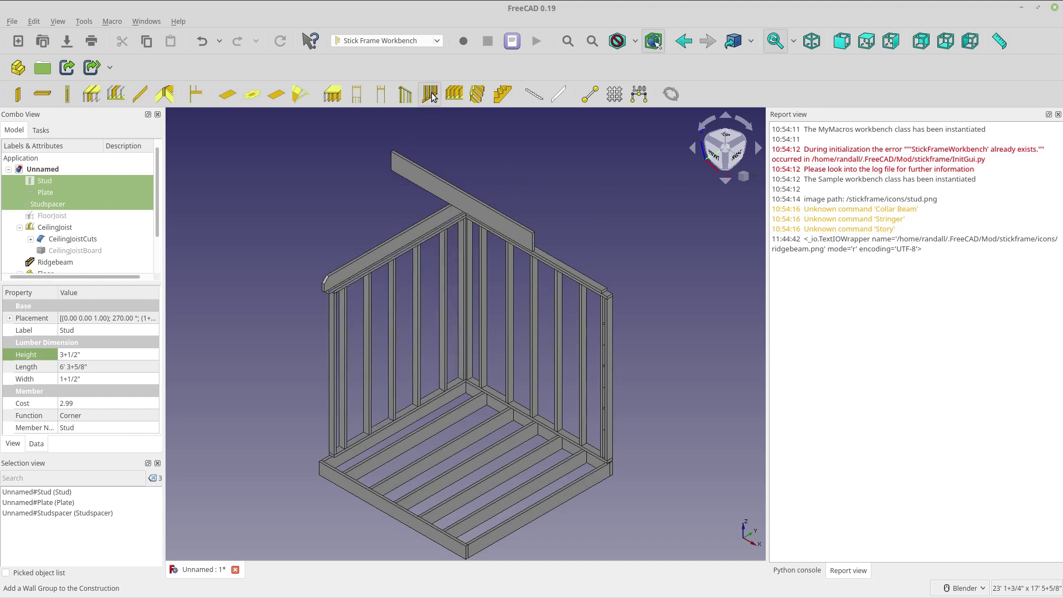
scroll(106, 251, "down", 1)
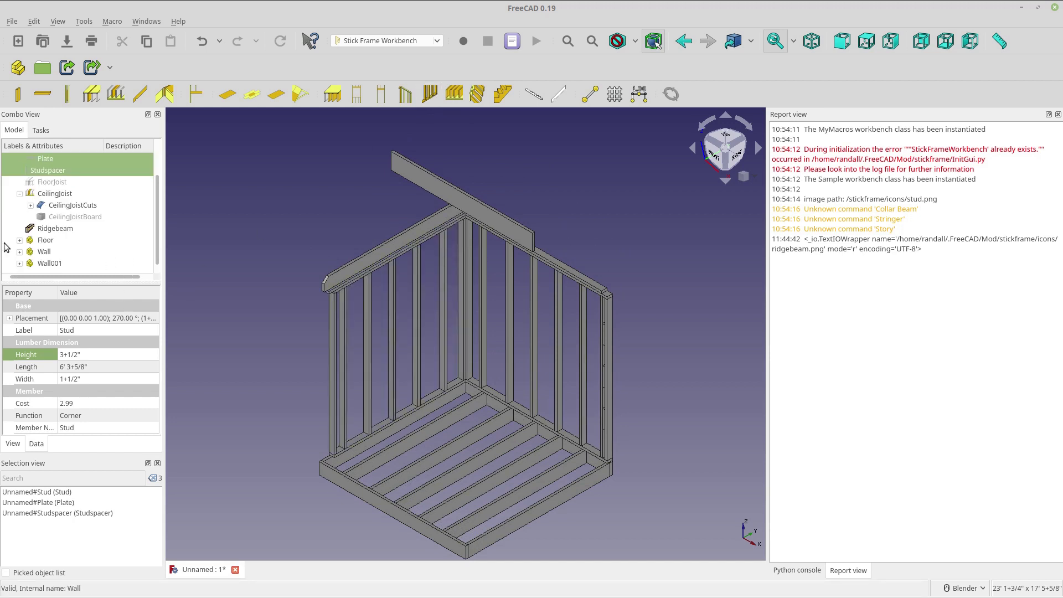
left_click(55, 263)
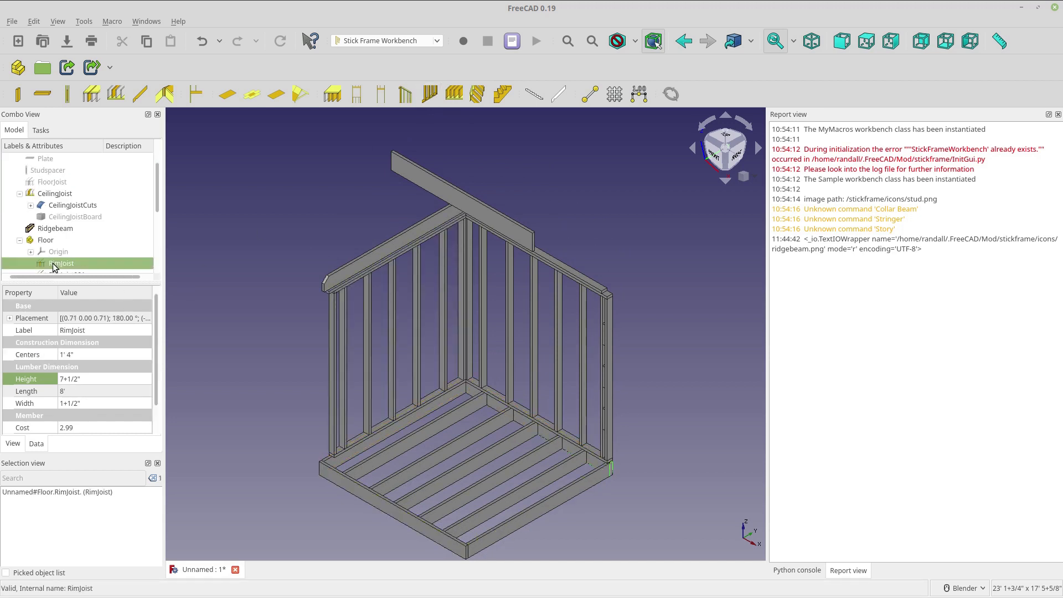
scroll(110, 234, "down", 2)
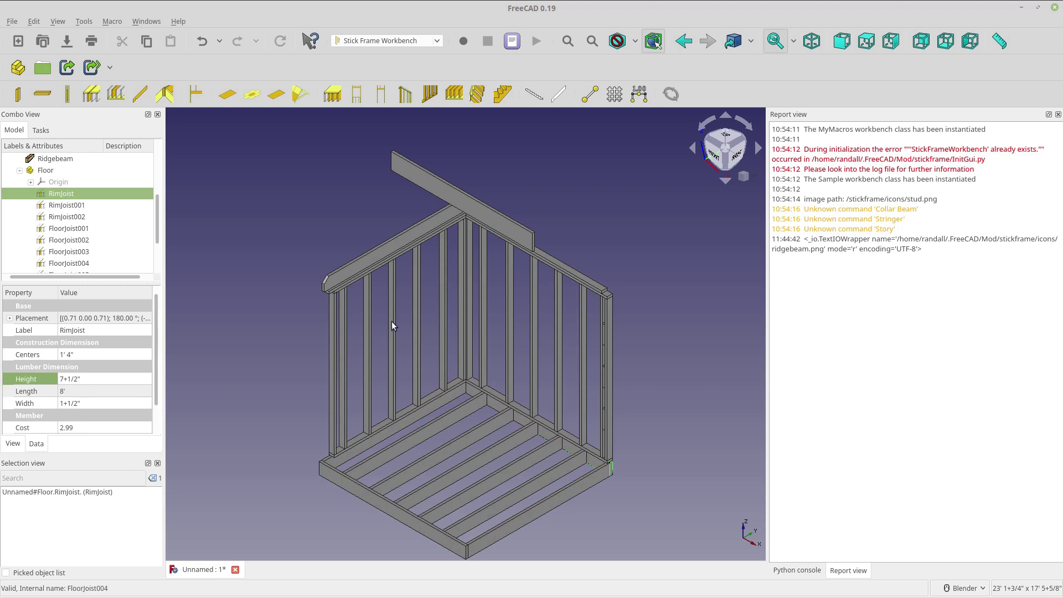
left_click(68, 206)
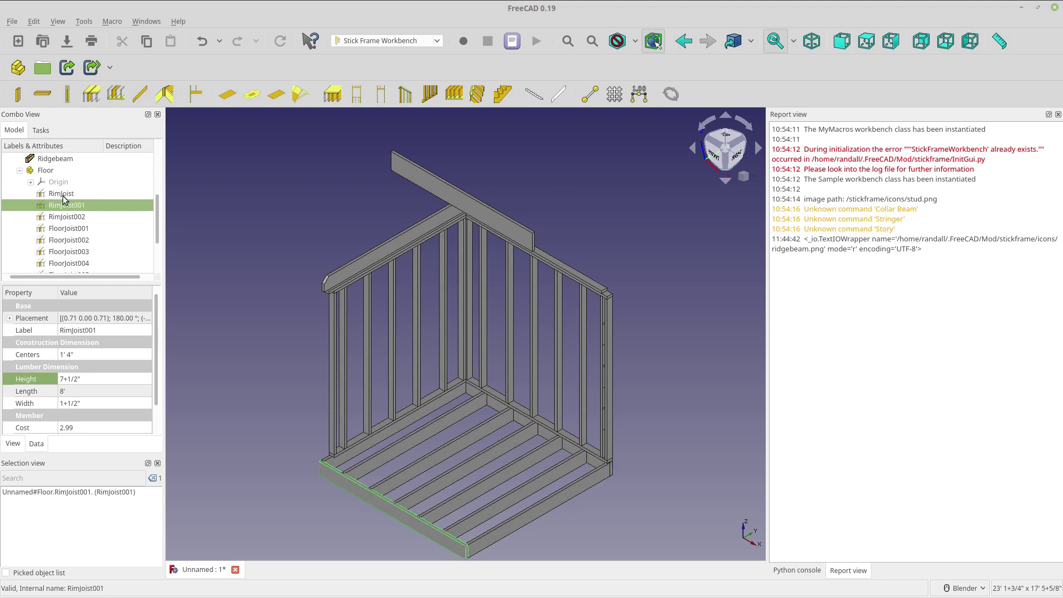
left_click(44, 170)
left_click(19, 170)
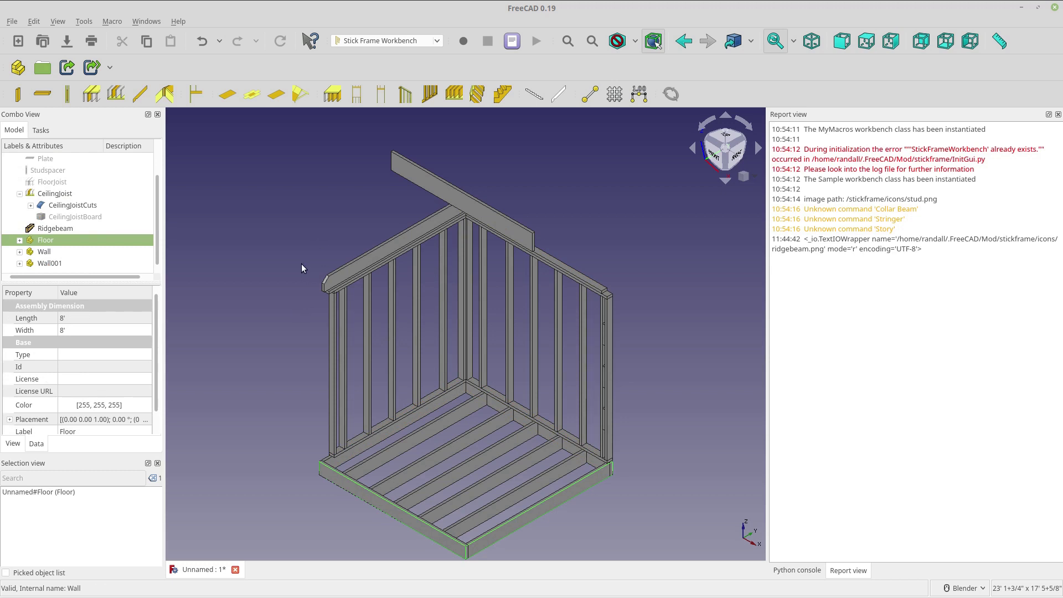
scroll(394, 386, "up", 2)
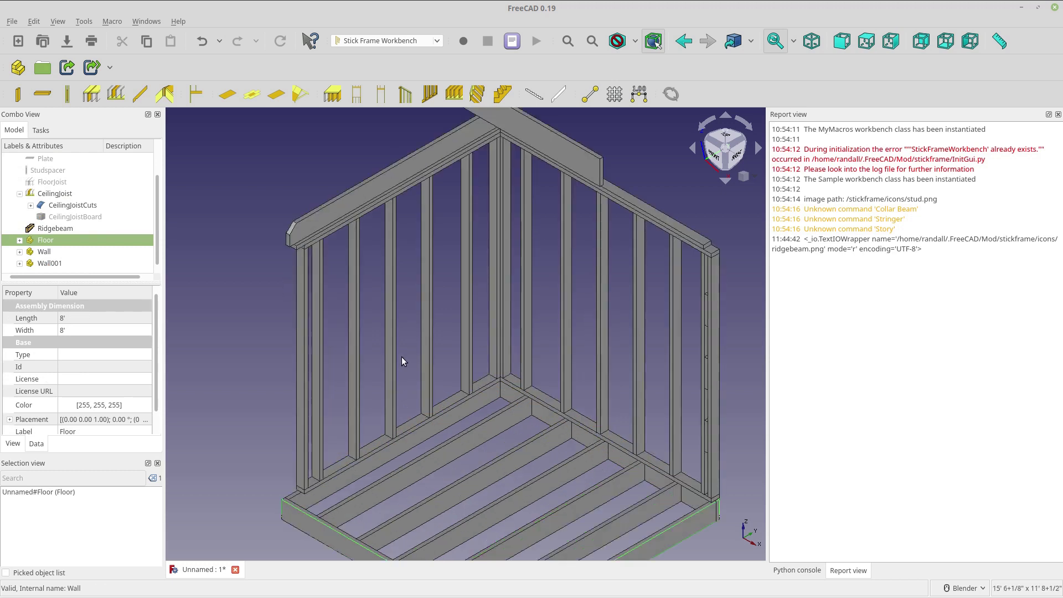
- Add a Window rough opening and frame a Door opening into the left wall
left_click(357, 95)
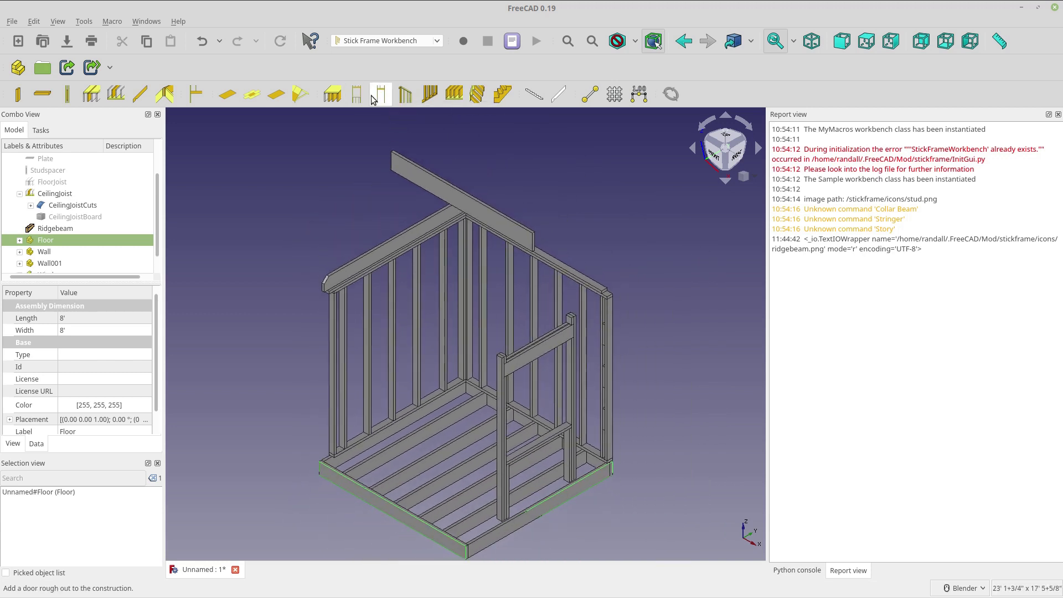
left_click(373, 99)
scroll(393, 345, "up", 3)
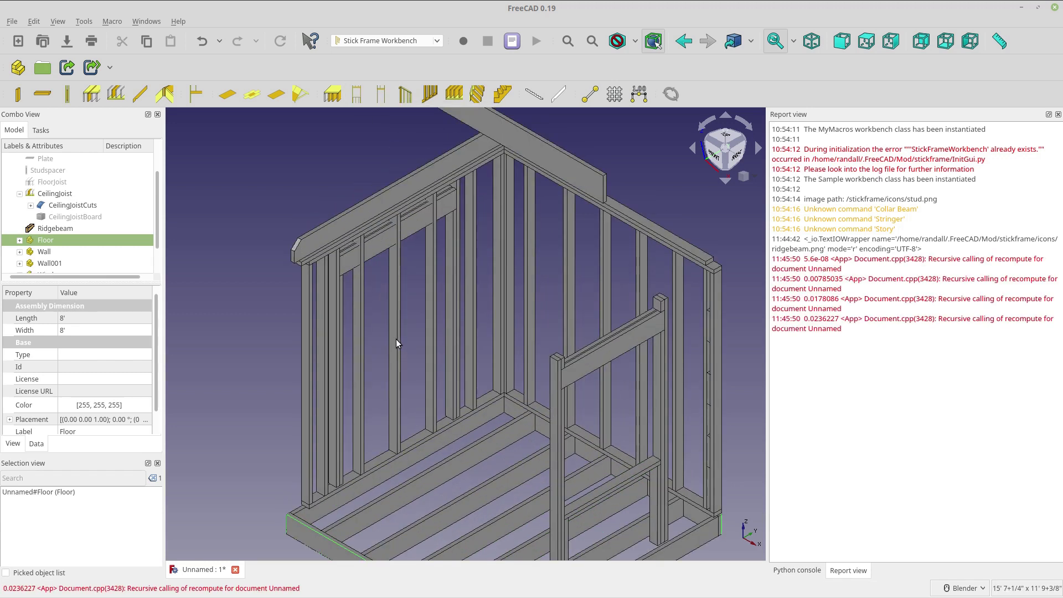
- Delete the three studs crossing the door opening beneath the header
left_click(417, 232)
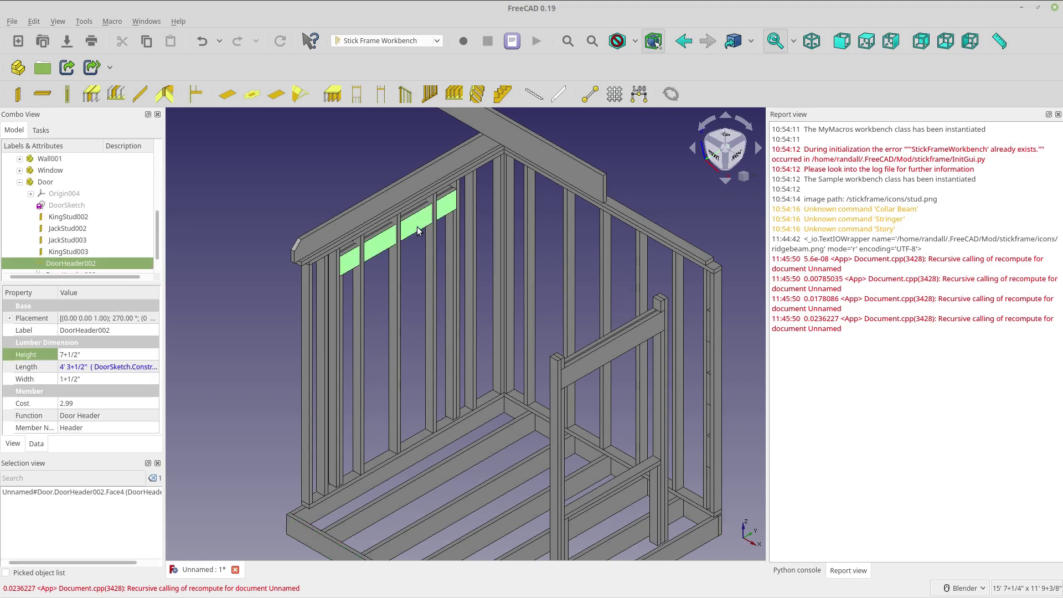
left_click(398, 263)
key("Delete")
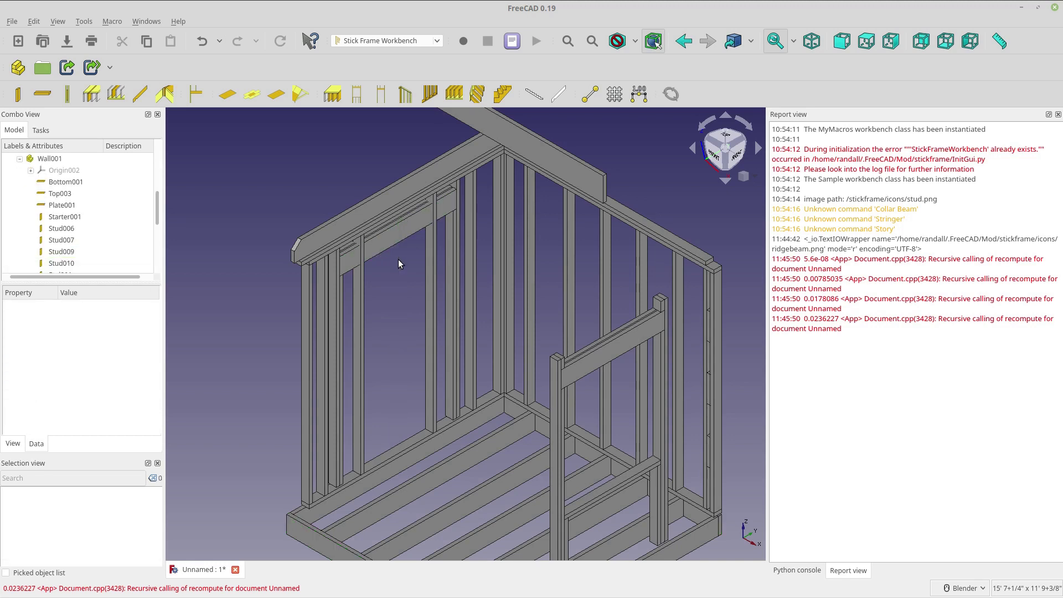
left_click(430, 267)
key("Delete")
left_click(357, 301)
key("Delete")
scroll(390, 339, "down", 2)
middle_click_drag(405, 393, 618, 201)
- Select the right wall's top plate, End stud, End_Nailer and Stud004 as joist references
scroll(414, 393, "up", 3)
scroll(411, 393, "down", 3)
scroll(615, 177, "up", 4)
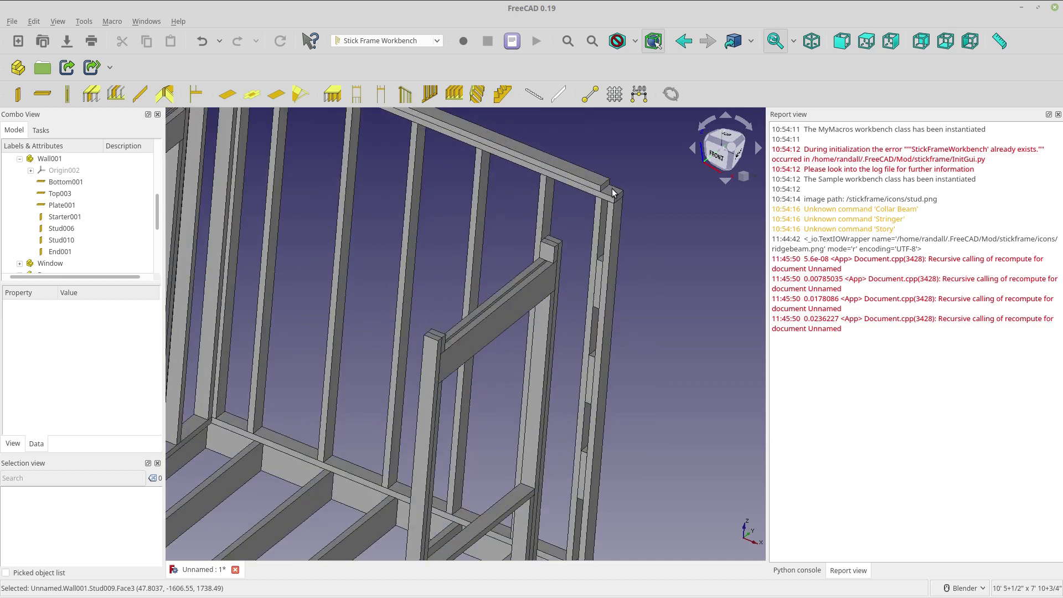
left_click(605, 187)
left_click(609, 220)
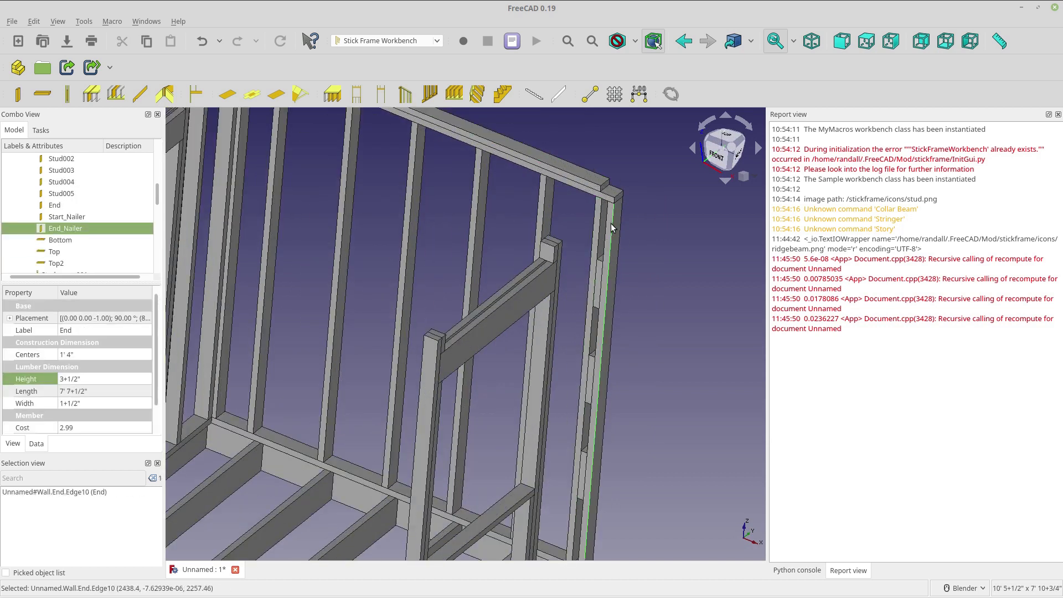
scroll(606, 244, "down", 5)
middle_click_drag(421, 291, 476, 298)
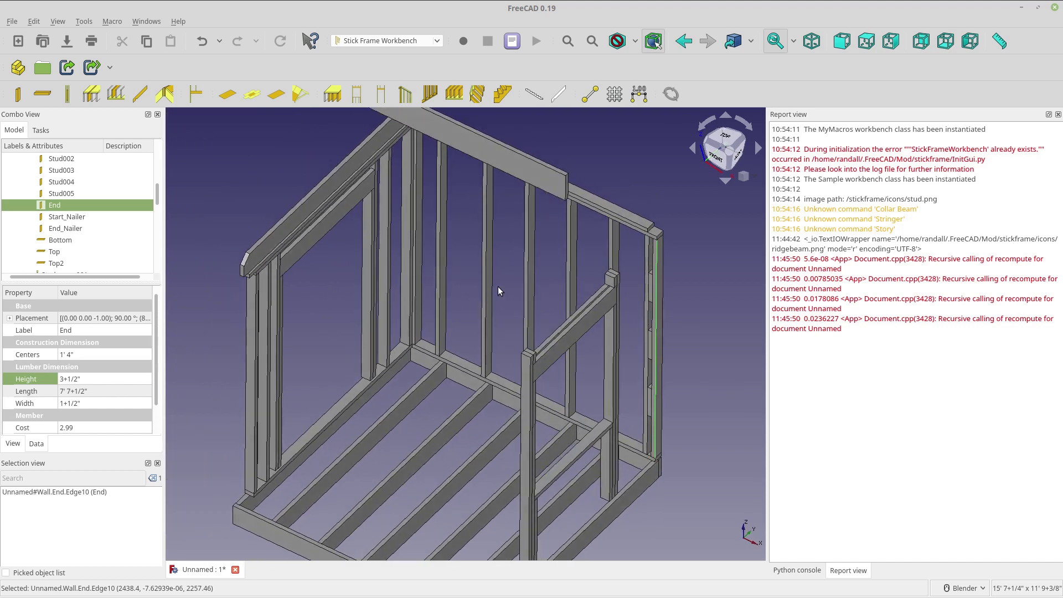
left_click(647, 250)
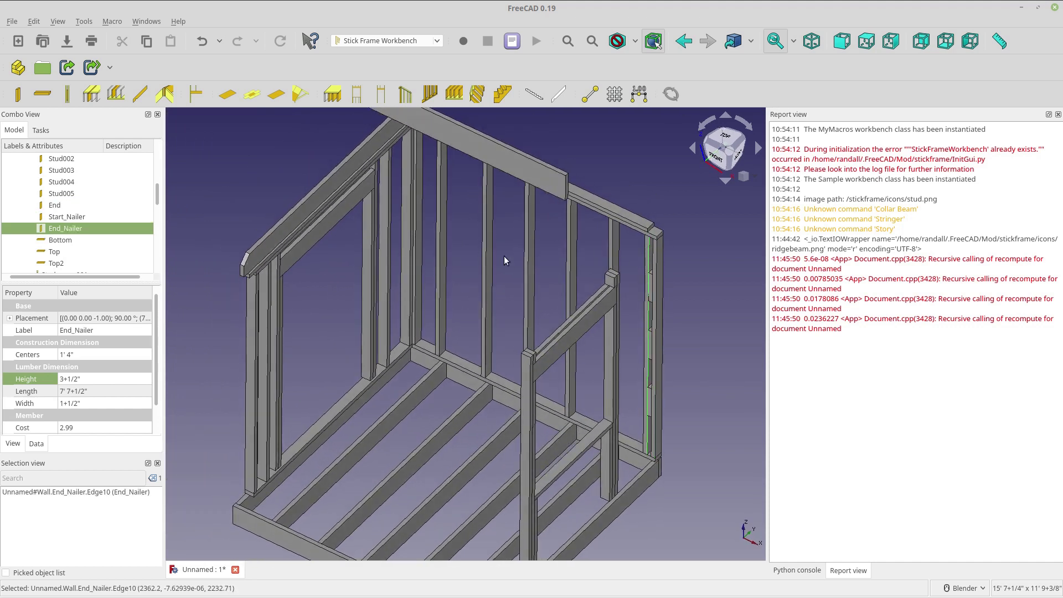
left_click(574, 231)
scroll(460, 227, "down", 3)
middle_click_drag(482, 259, 420, 336)
middle_click_drag(276, 249, 275, 243)
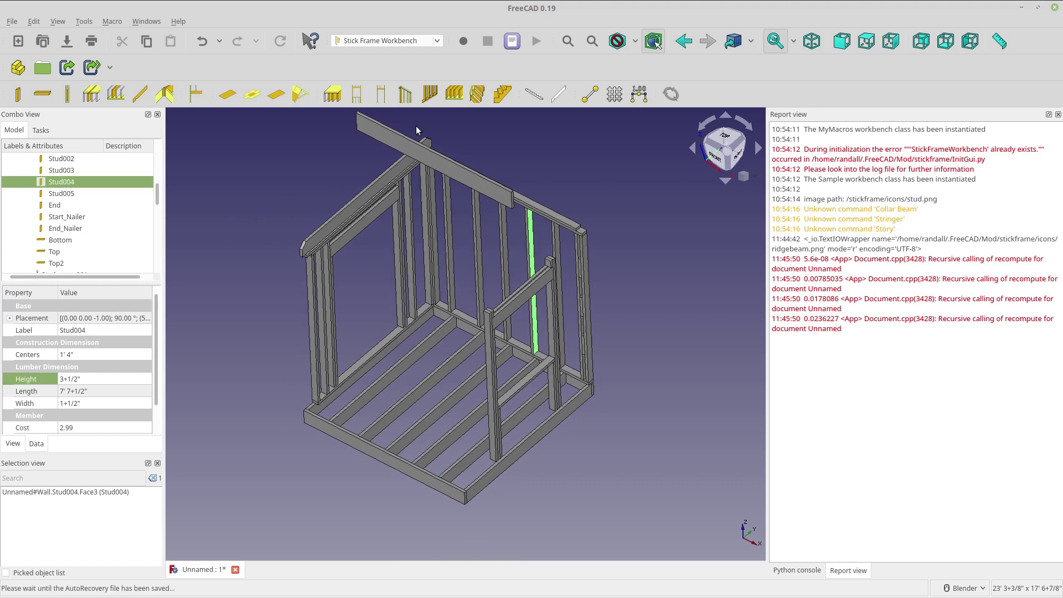
- Add a Ceiling group of parallel joists spanning the tops of both stud walls
left_click(455, 93)
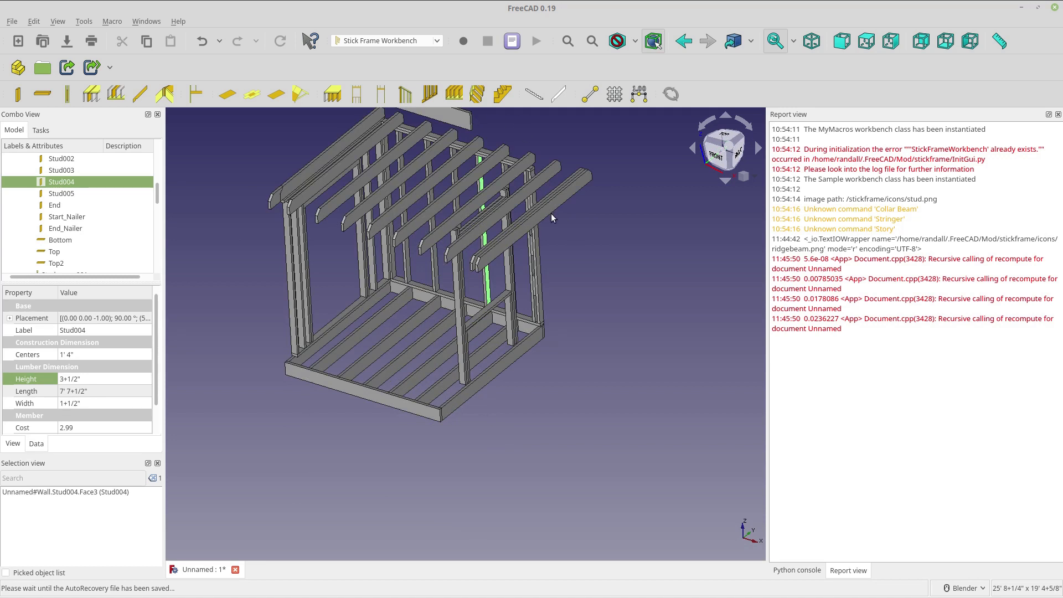
middle_click_drag(551, 218, 522, 228)
scroll(523, 227, "up", 2)
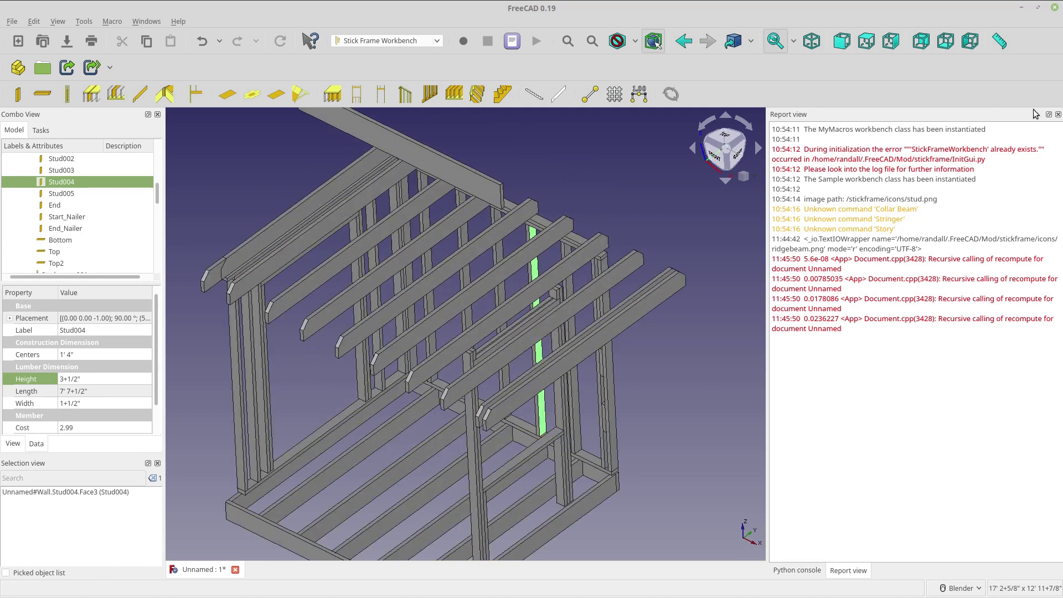
- Close the Report view and Python console, then add a Roof group to the frame
left_click(1057, 115)
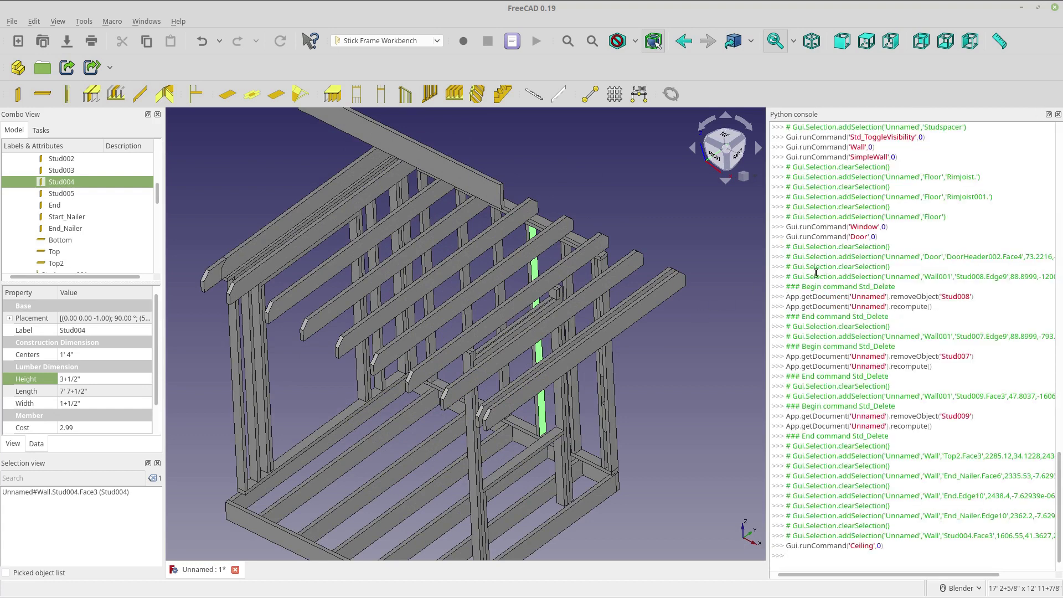
left_click(1058, 115)
left_click(859, 347)
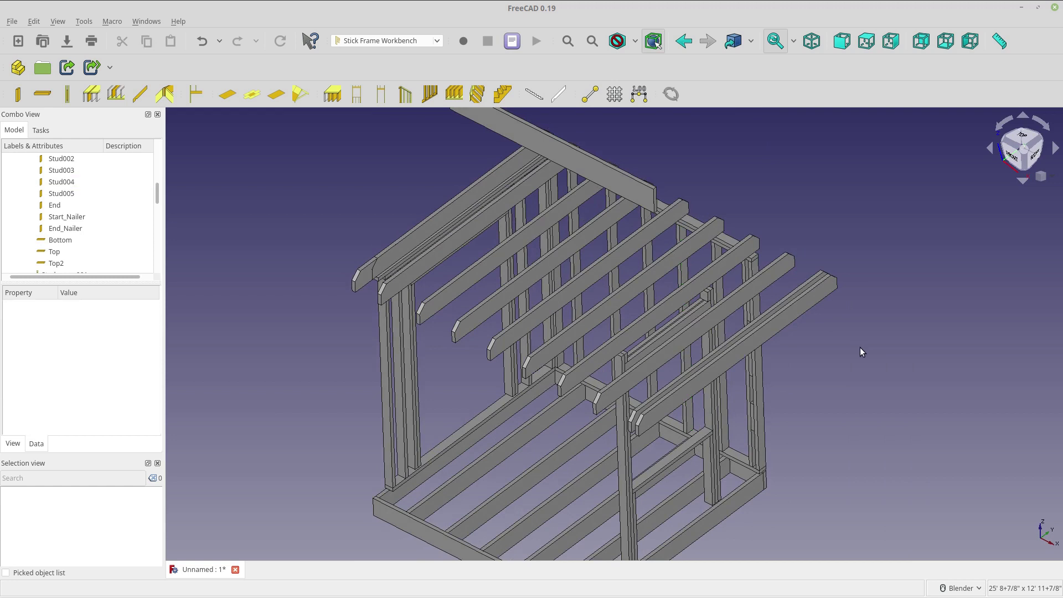
middle_click_drag(838, 394, 819, 398, "shift")
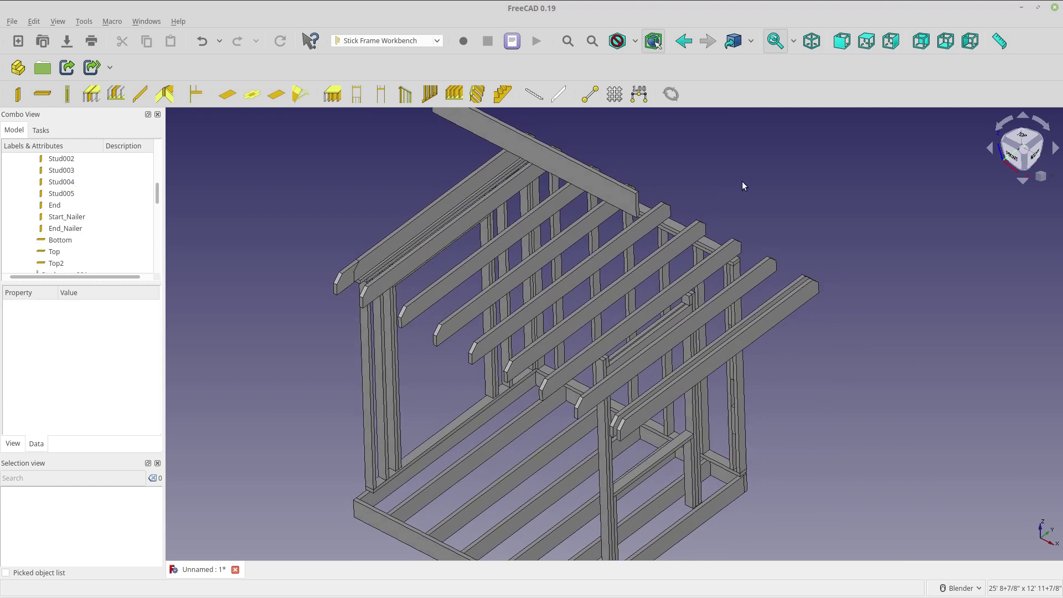
scroll(560, 151, "down", 3)
left_click(475, 96)
middle_click_drag(434, 259, 399, 260)
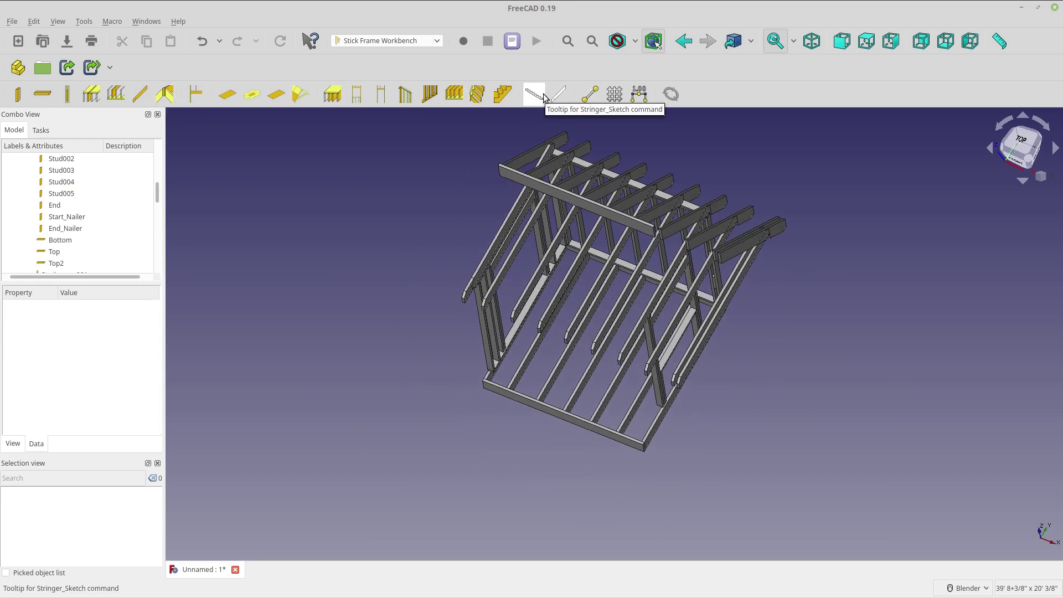
- Add a Staircase with stringer, treads and risers beside the frame, and inspect the stringer
left_click(502, 94)
middle_click_drag(476, 310, 445, 321)
left_click(420, 328)
middle_click_drag(470, 279, 617, 273)
middle_click_drag(764, 354, 666, 371)
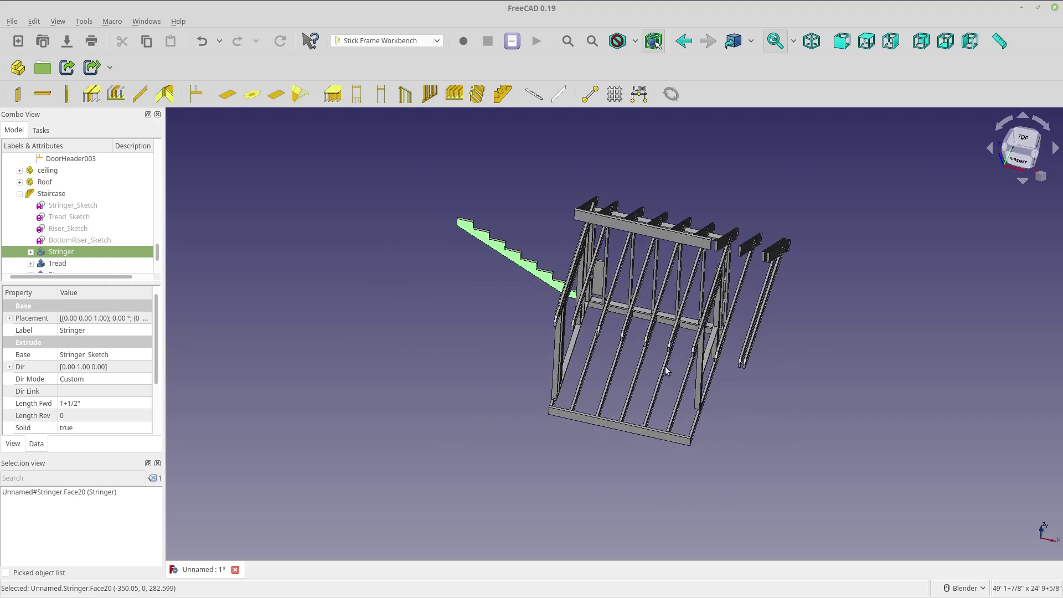
left_click(19, 193)
scroll(93, 229, "up", 3)
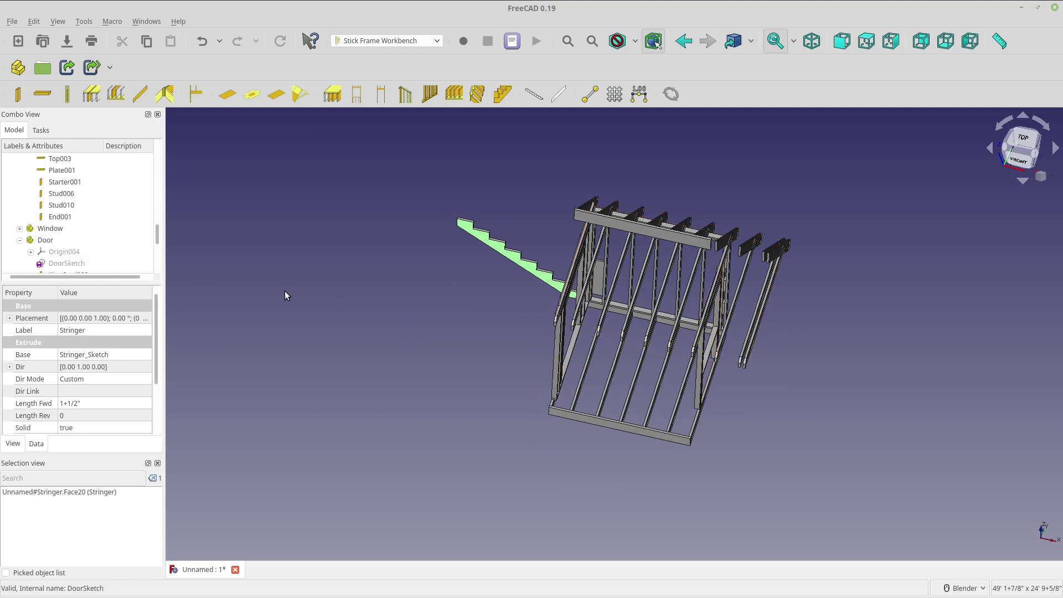
scroll(244, 285, "up", 3)
- Delete Top003 through Staircase, confirming removal of each group's contents
left_click(71, 158)
scroll(96, 222, "down", 3)
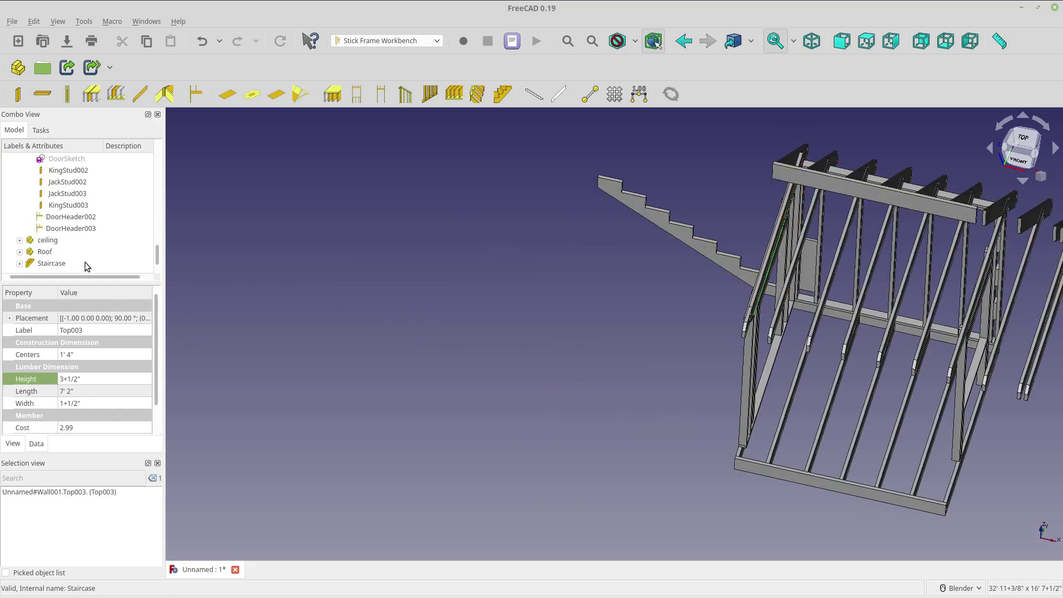
left_click(85, 261, "shift")
key("Delete")
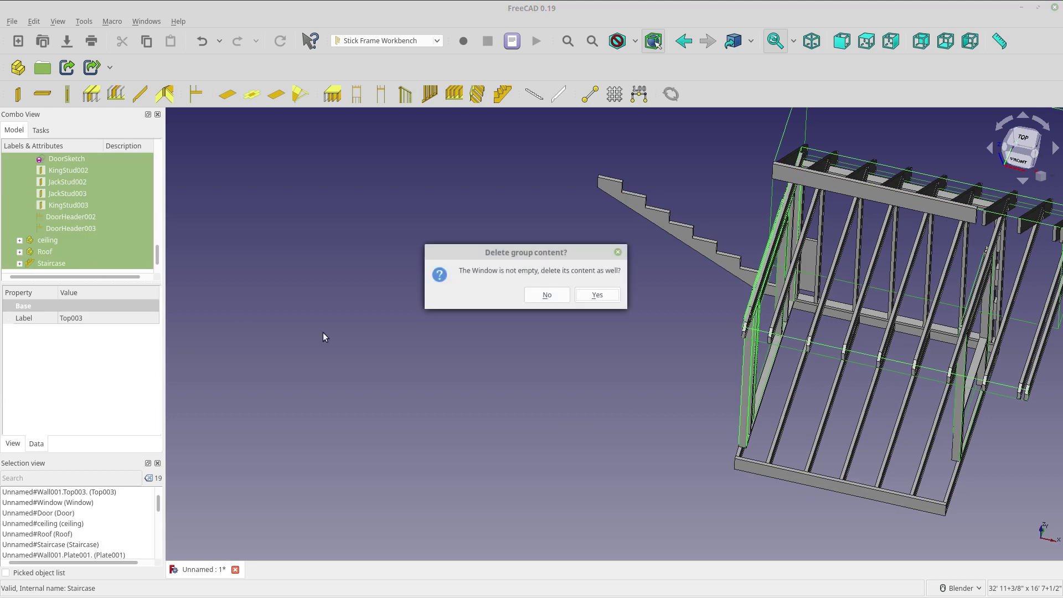
left_click(590, 293)
left_click(590, 294)
left_click(590, 295)
left_click(590, 295)
left_click(590, 295)
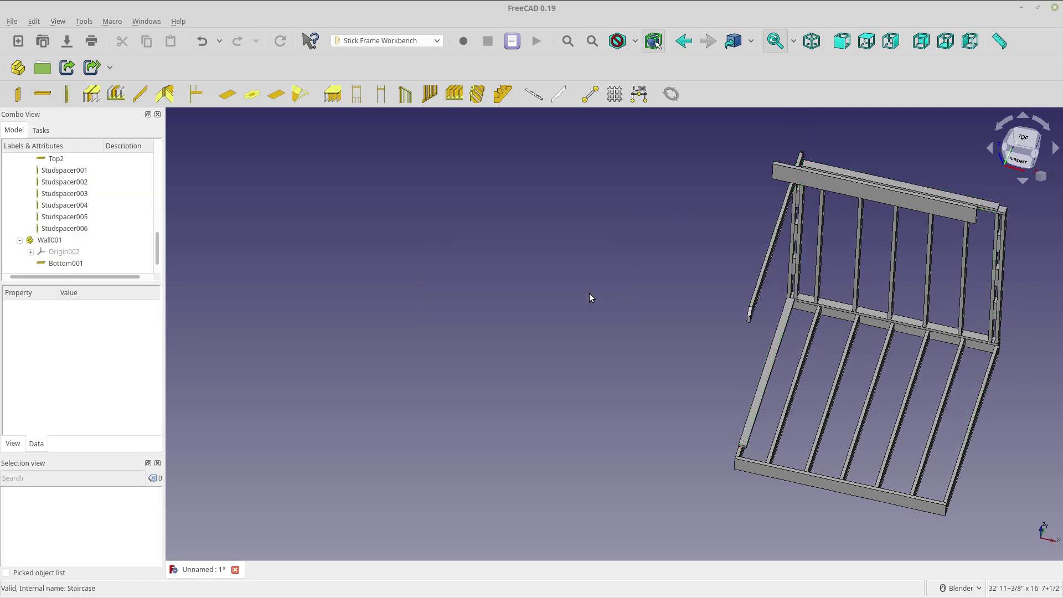
- Collapse the Wall and CeilingJoist groups in the tree and select the Stud object
scroll(75, 177, "up", 10)
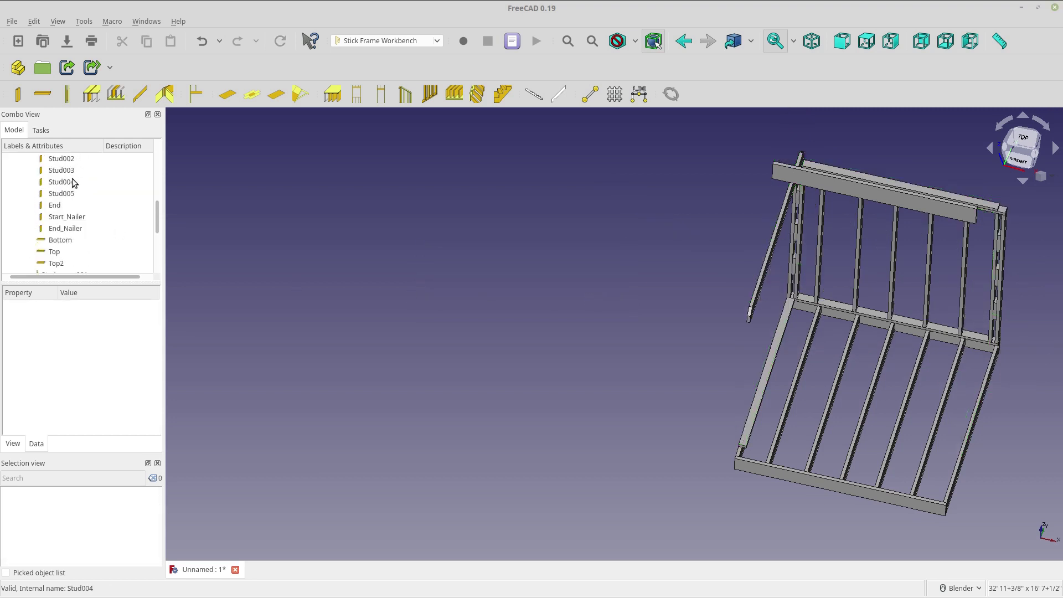
left_click(20, 217)
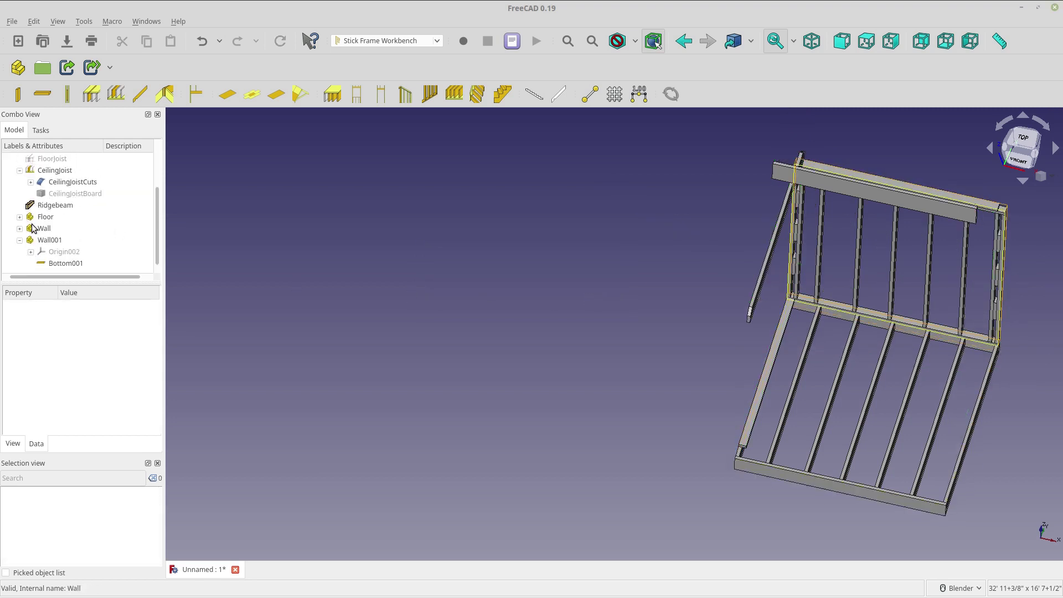
left_click(19, 170)
scroll(55, 189, "up", 3)
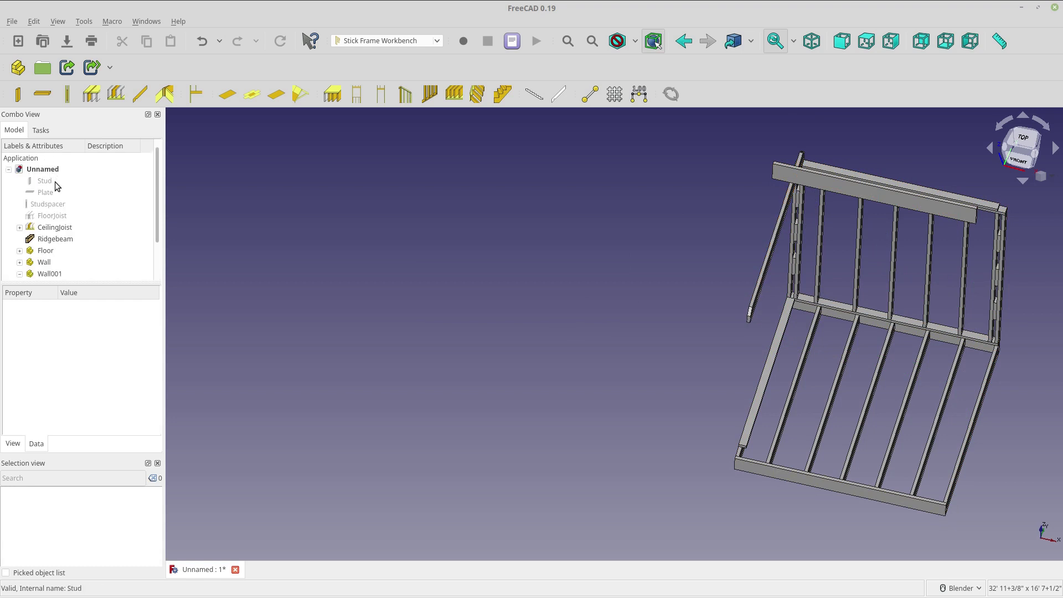
left_click(55, 181)
- Create a new empty document with the Draft grid on, viewed from the top
left_click(206, 166)
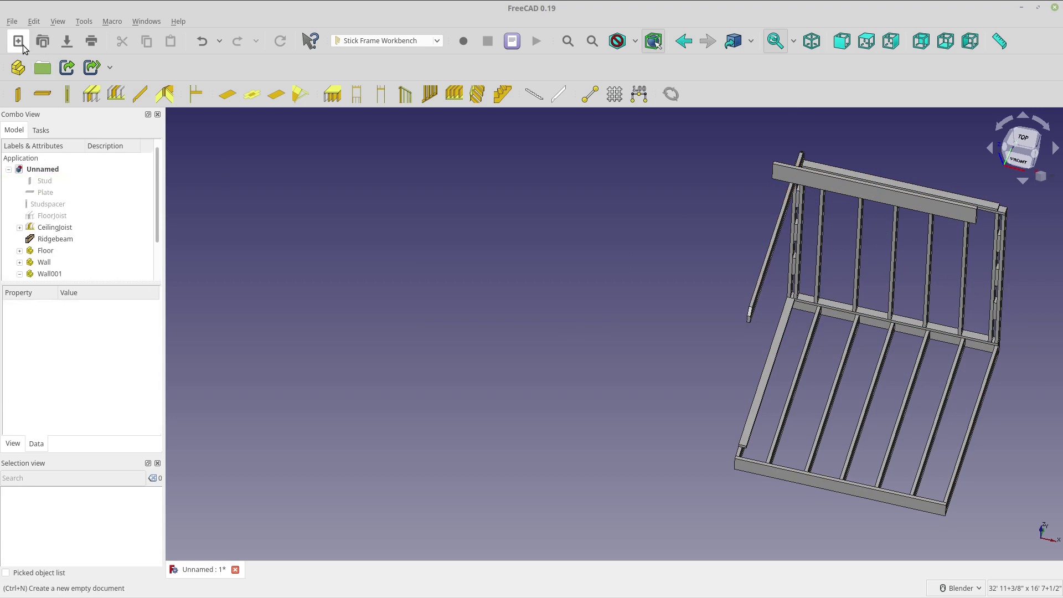
left_click(18, 41)
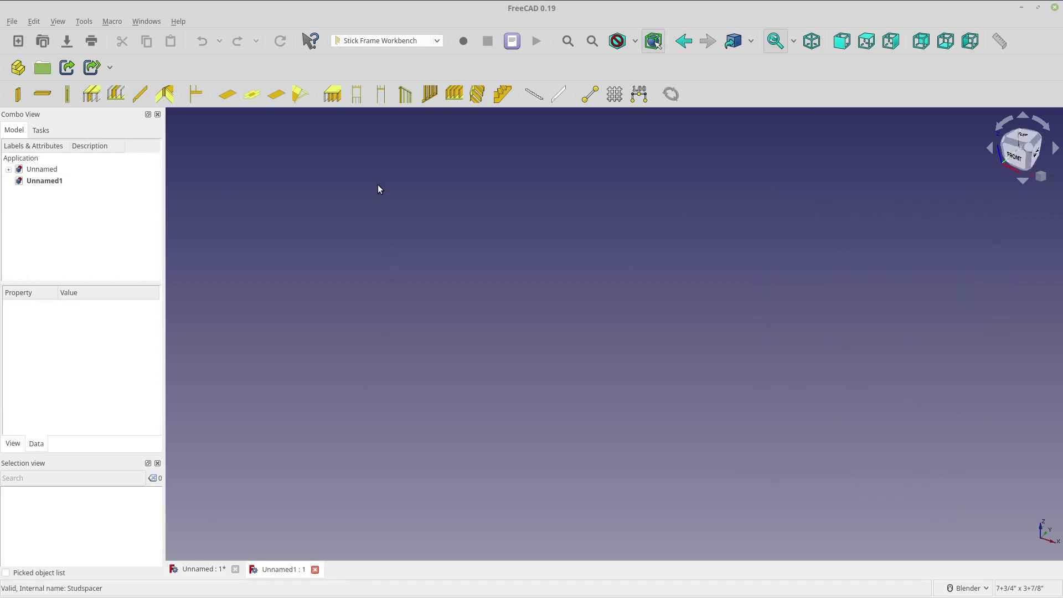
left_click(615, 94)
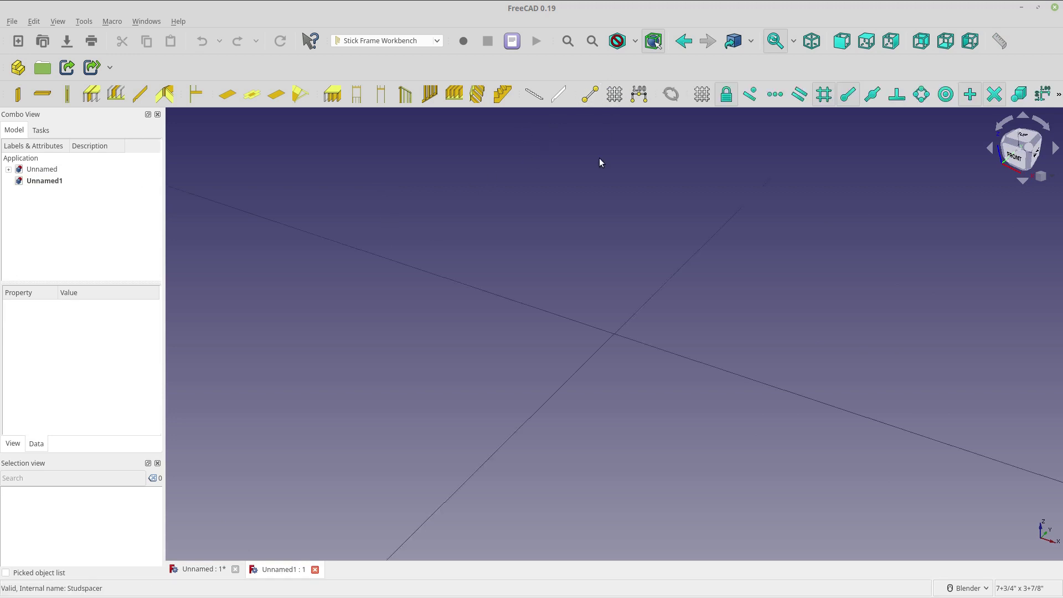
left_click(1022, 139)
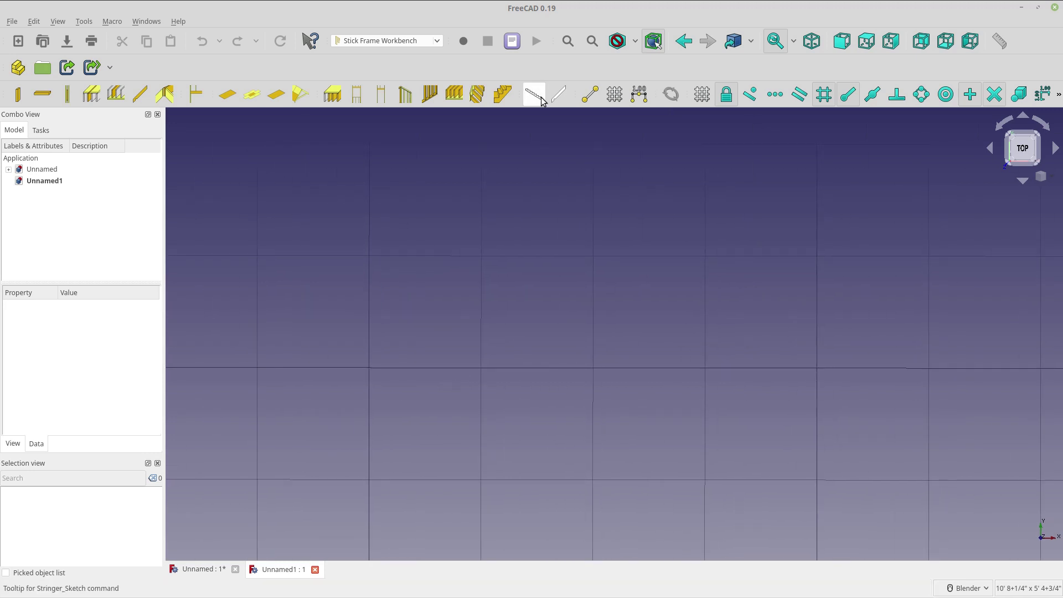
- Draw a horizontal draft line about 5' 4" long on the grid
left_click(589, 94)
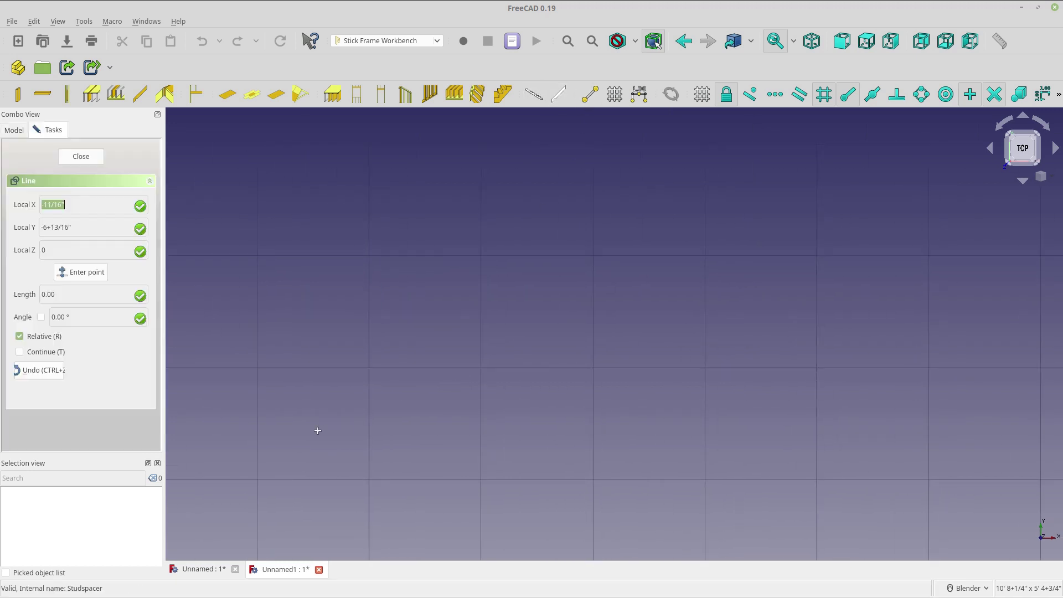
left_click(370, 256)
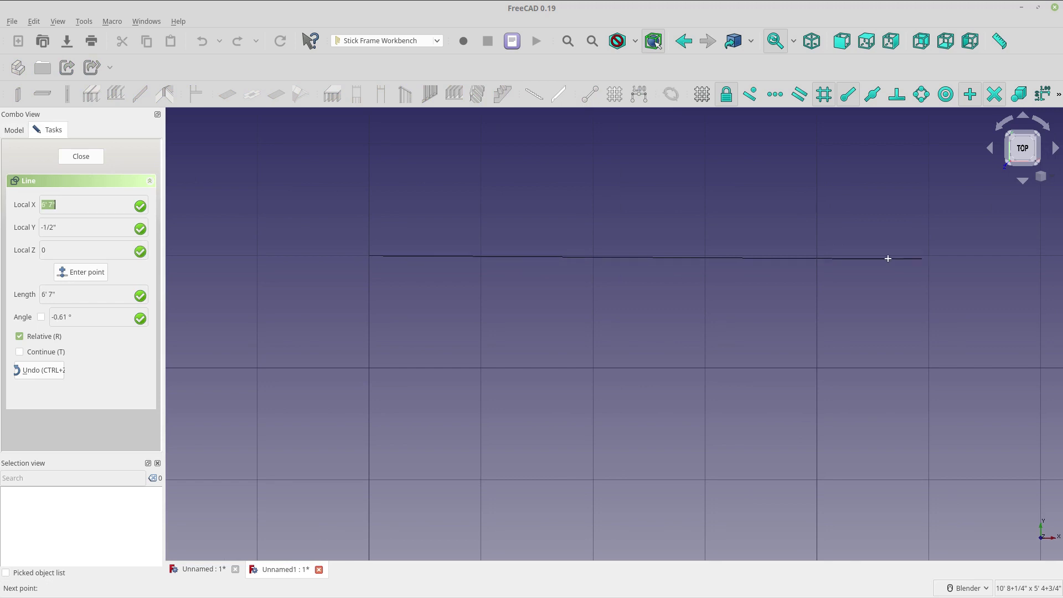
left_click(817, 256)
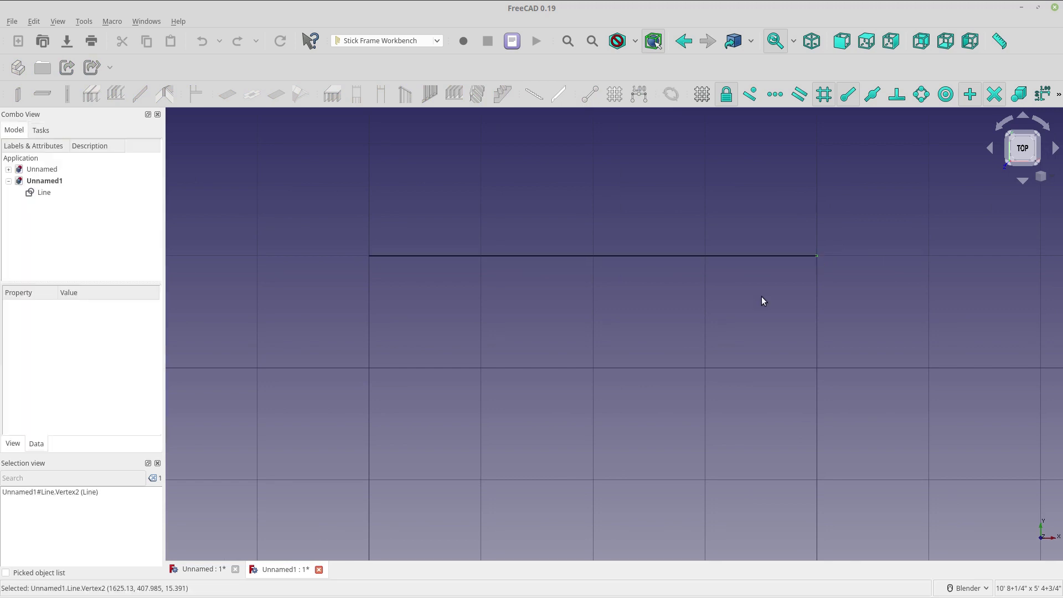
- Generate a 5' 4" by 8' Floor group of rim and floor joists from the line
left_click(534, 257)
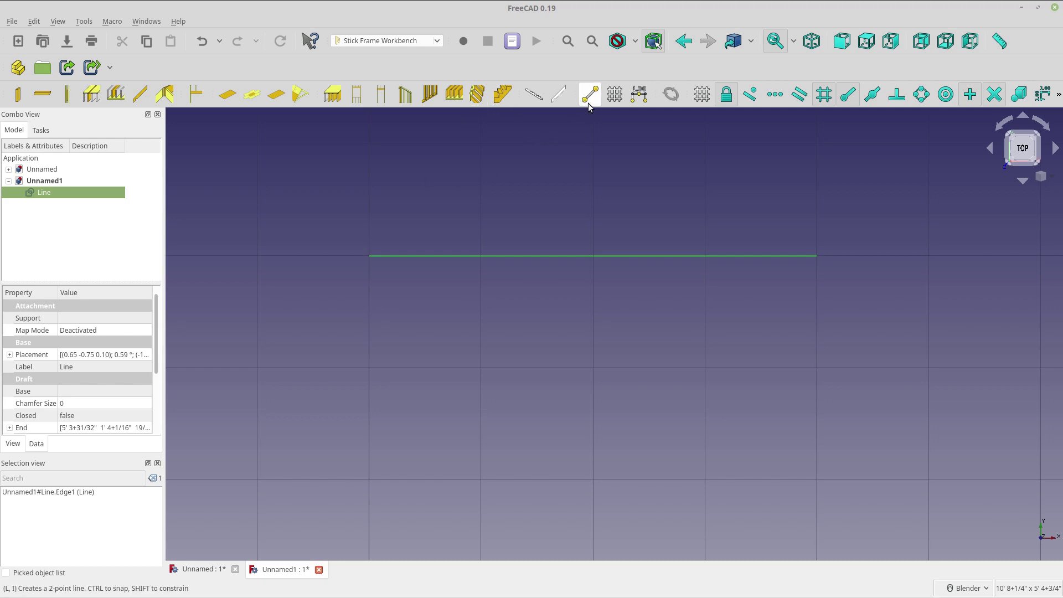
left_click(340, 95)
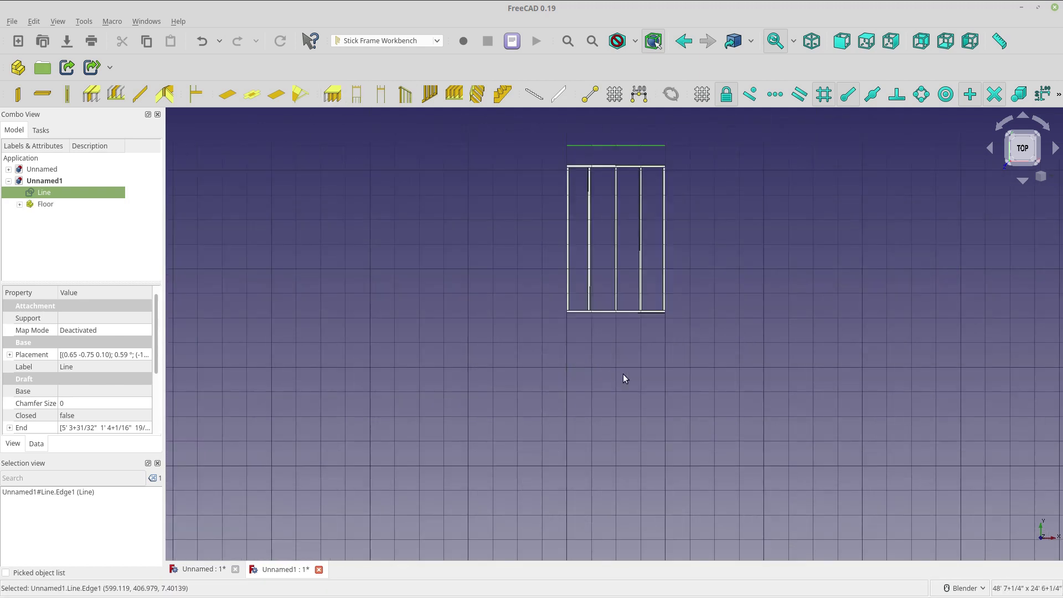
middle_click_drag(624, 379, 705, 369)
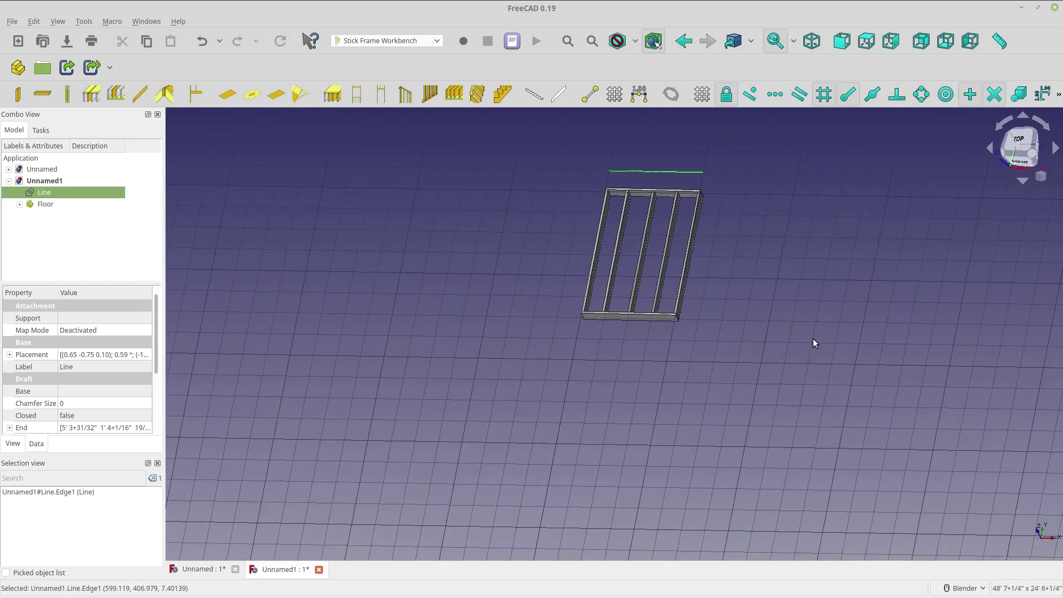
middle_click_drag(816, 347, 696, 301)
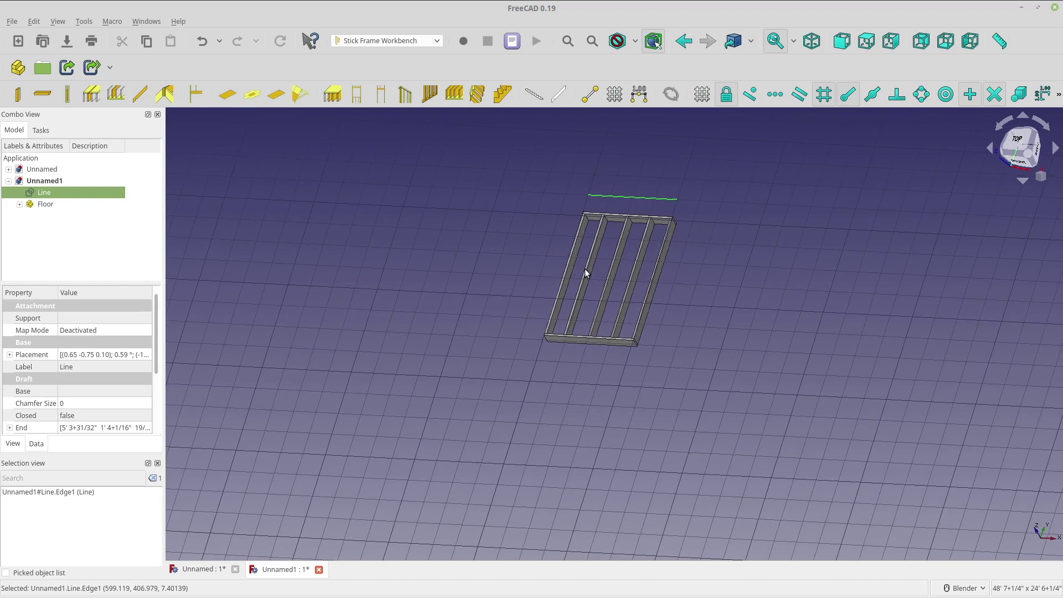
scroll(696, 281, "up", 3)
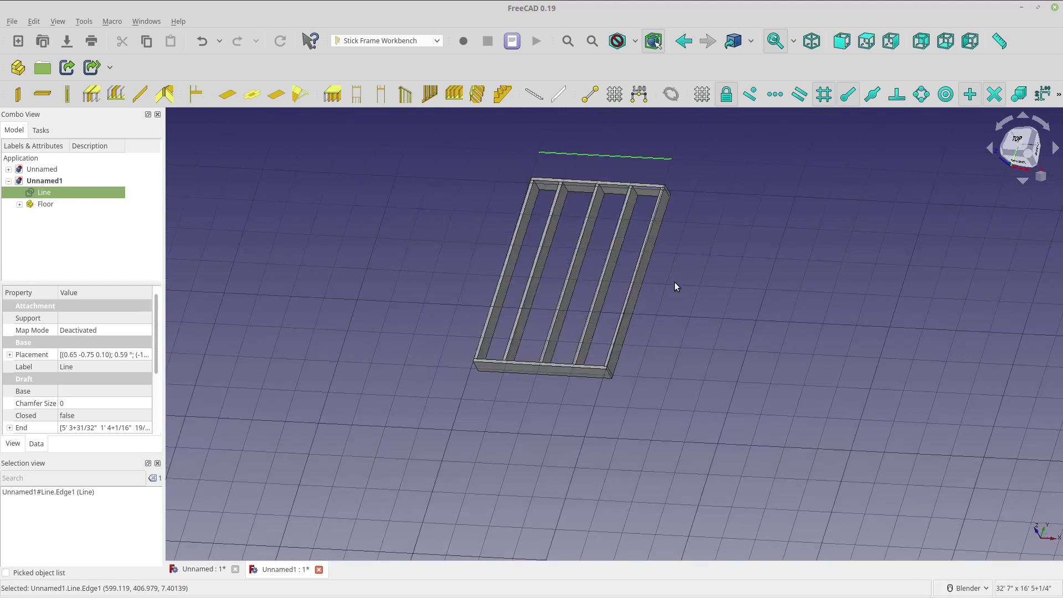
- Select RimJoist002 through RimJoist003 and change their Length from 93 in to 117 in
left_click(133, 208)
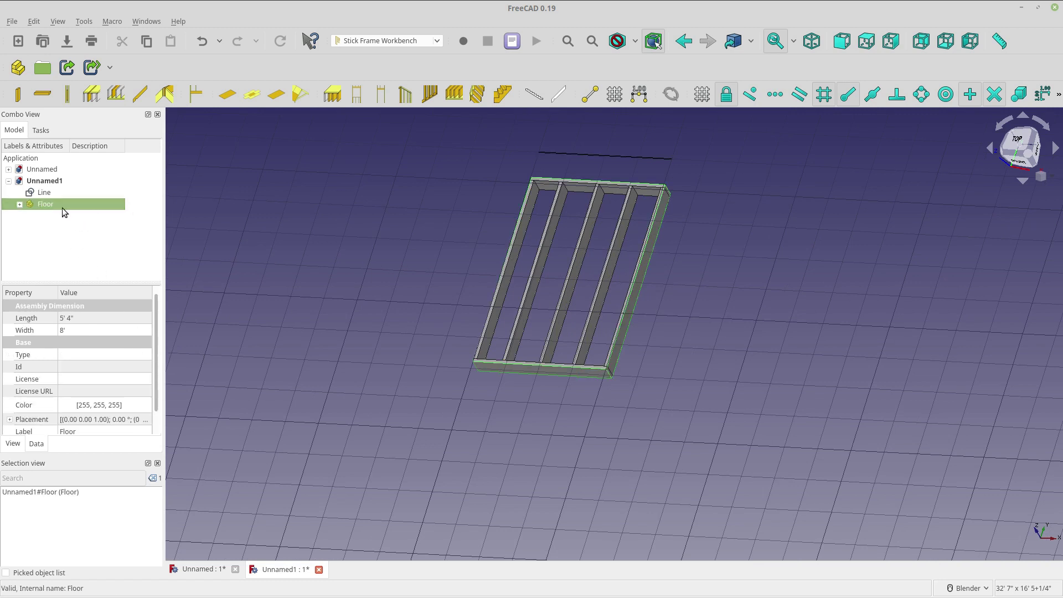
left_click(20, 204)
left_click(53, 228)
scroll(83, 255, "down", 1)
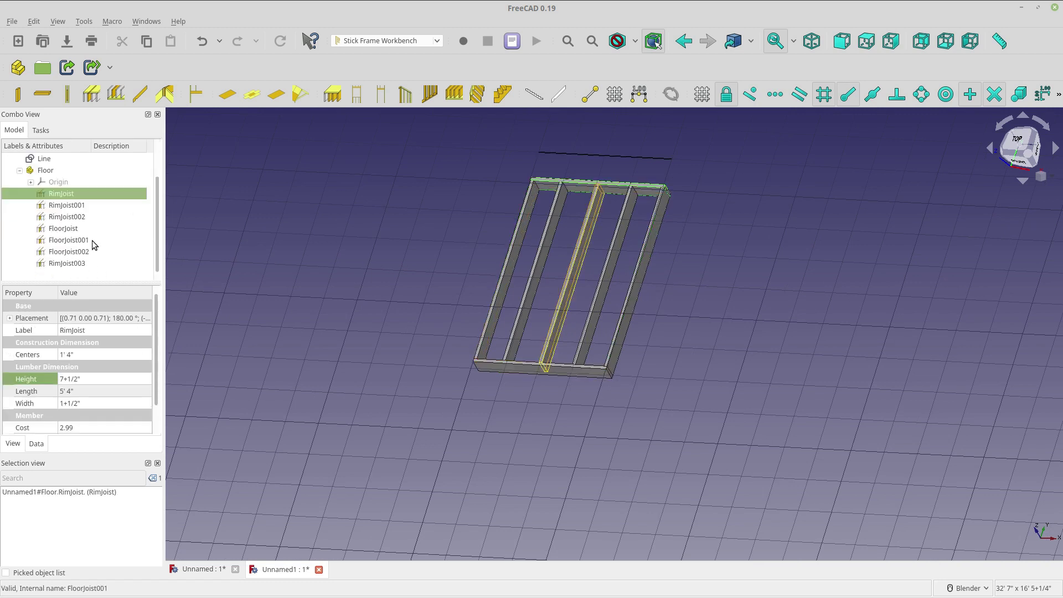
left_click(82, 206)
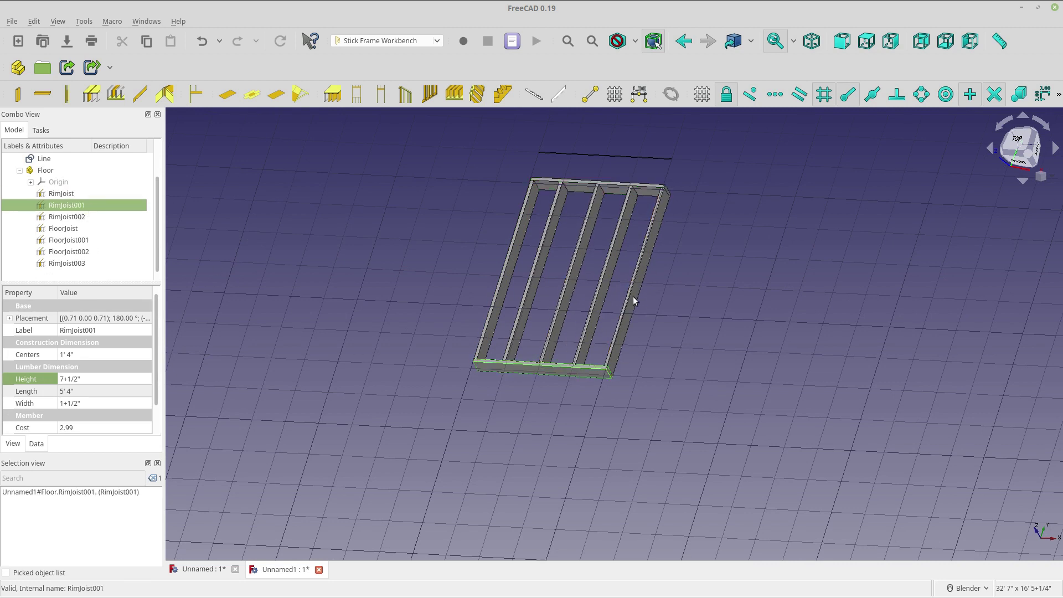
left_click(487, 264)
left_click(78, 195)
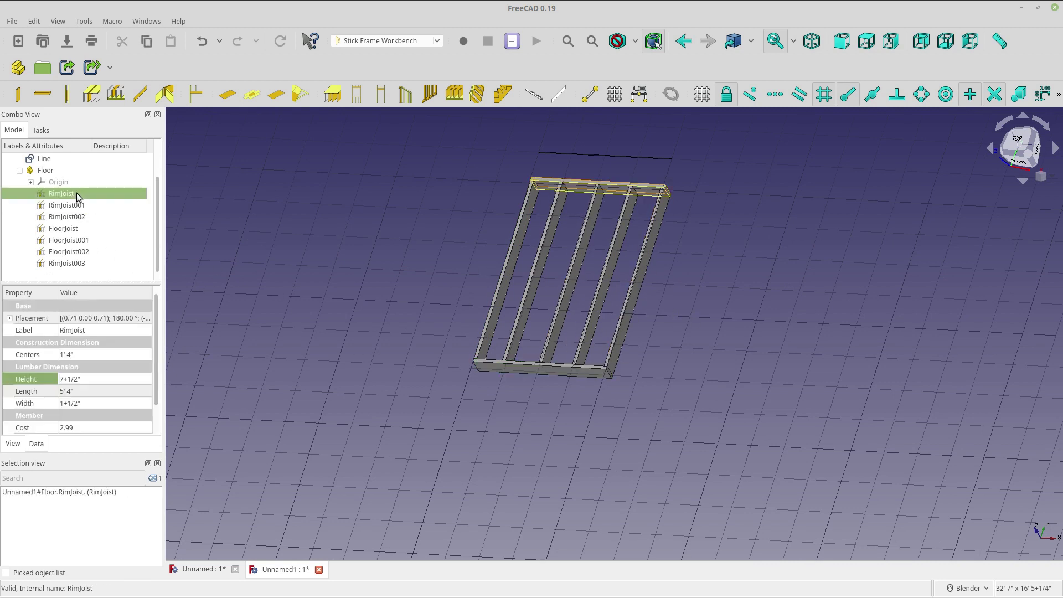
left_click(78, 206)
left_click(76, 217)
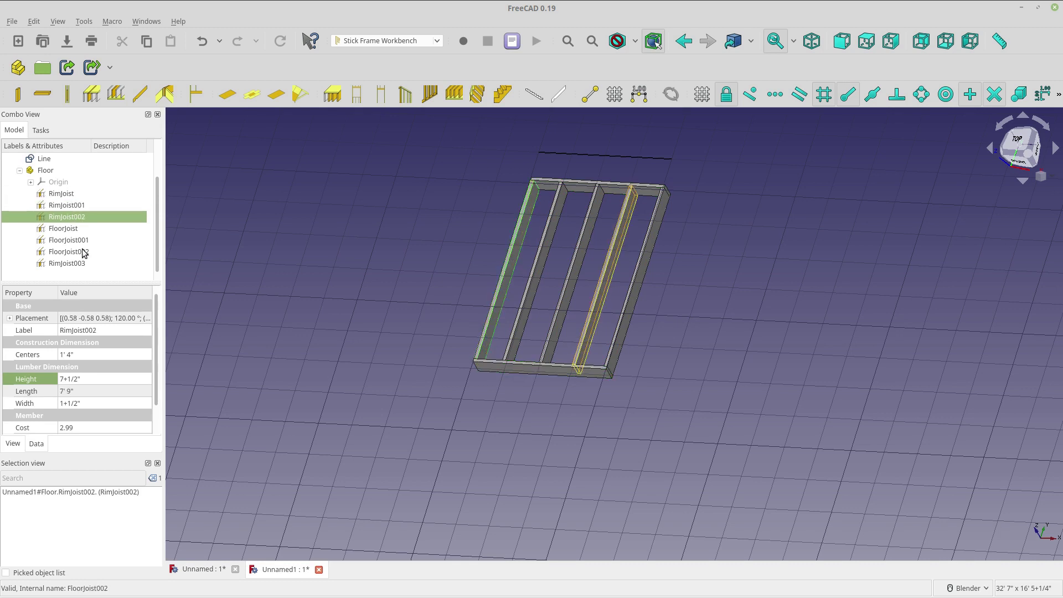
left_click(80, 264, "shift")
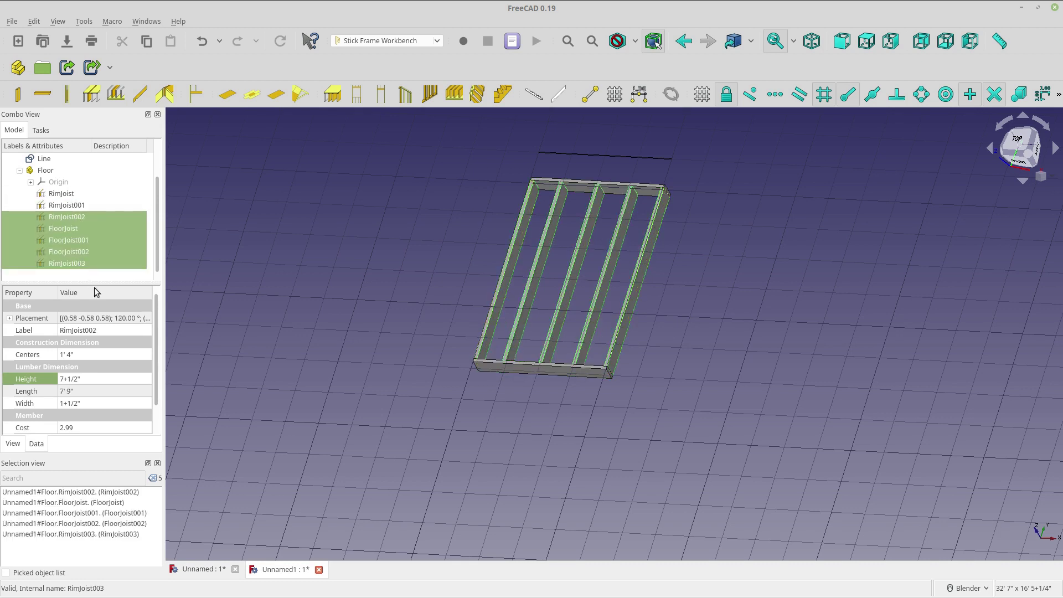
left_click(106, 392)
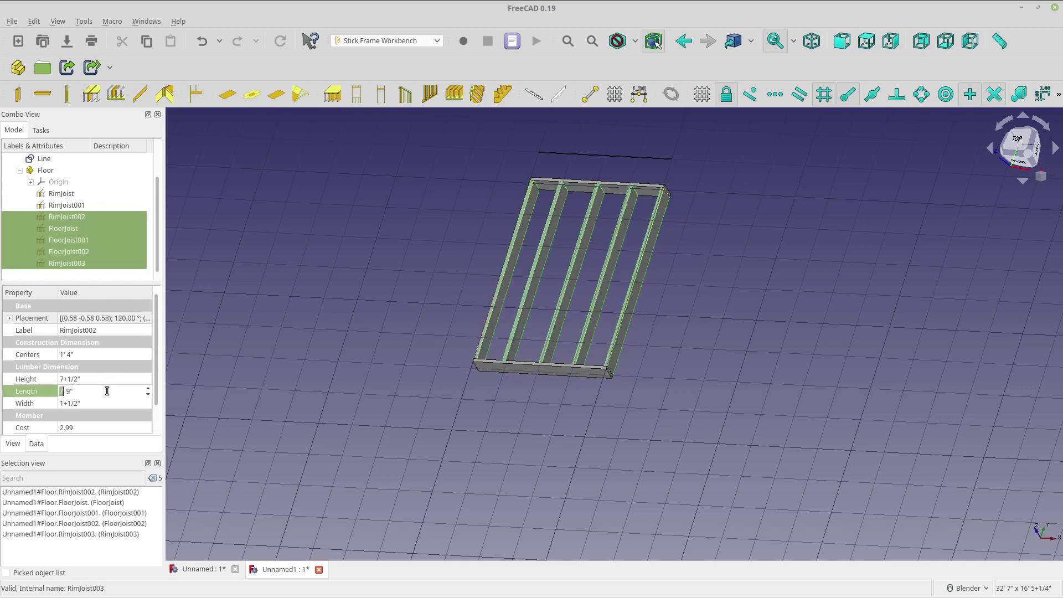
scroll(145, 388, "up", 20)
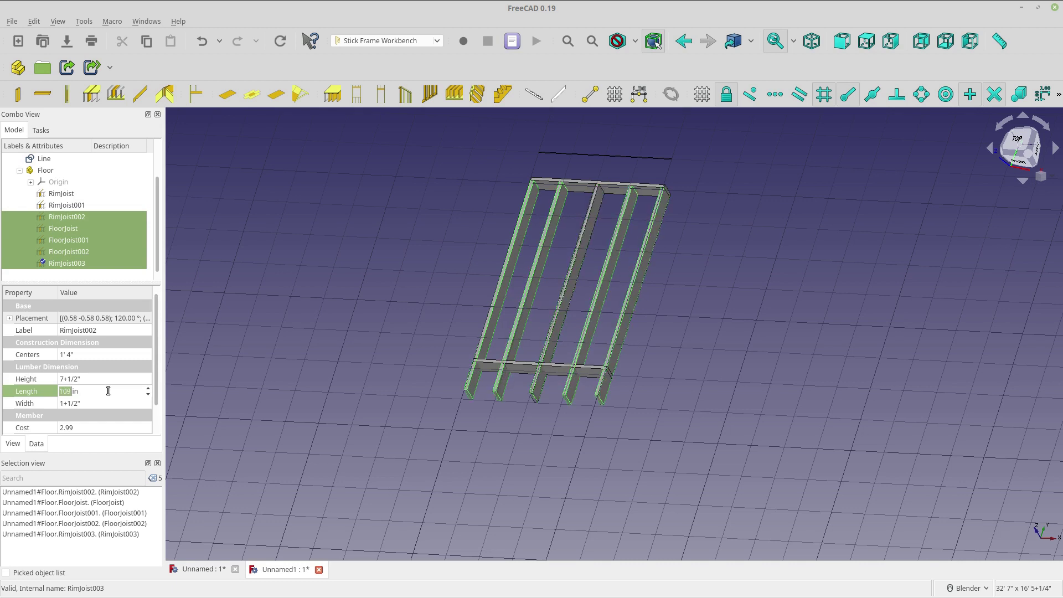
- Commit the 117 in length and select the front rim joist RimJoist001
left_click(427, 446)
middle_click_drag(427, 447, 418, 432)
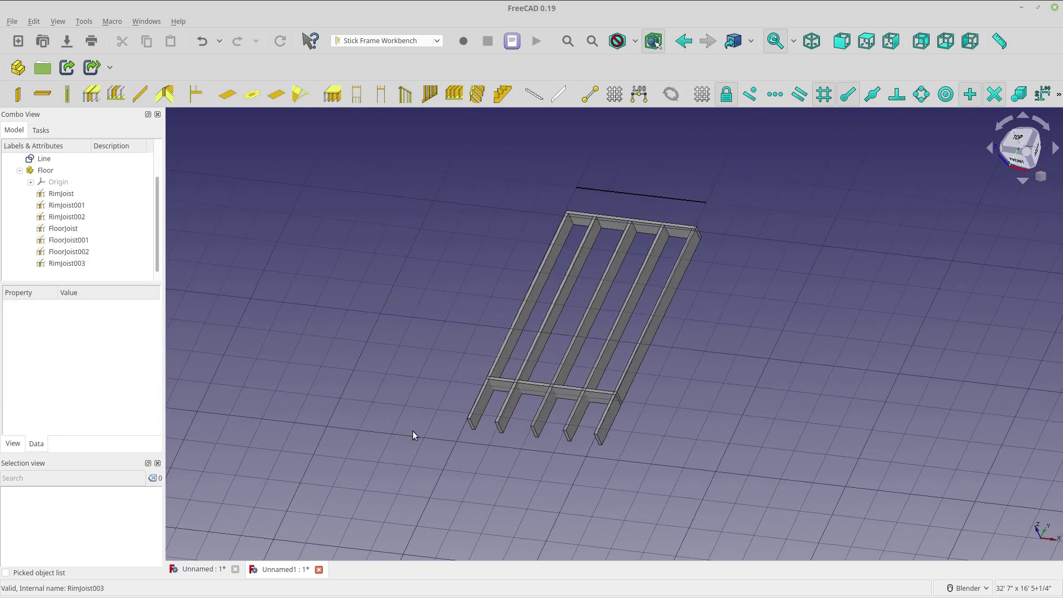
middle_click_drag(448, 500, 403, 420)
scroll(492, 427, "up", 4)
left_click(501, 299)
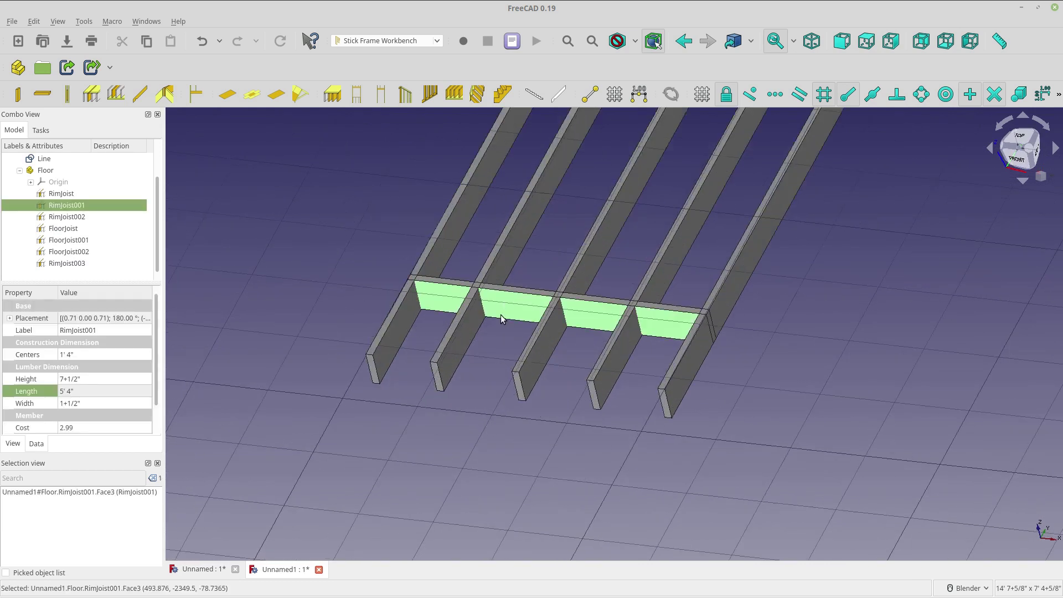
- Transform RimJoist001 about 2' outward to cap the lengthened joist ends
right_click(92, 207)
left_click(105, 210)
left_click_drag(353, 413, 320, 458)
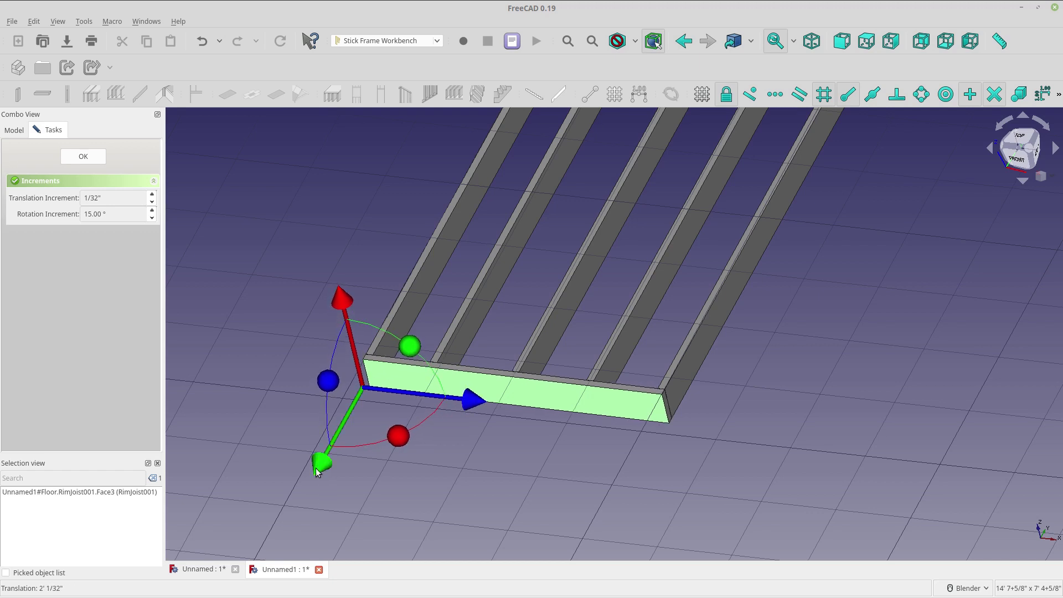
left_click(81, 161)
scroll(769, 367, "down", 3)
middle_click_drag(806, 375, 805, 400)
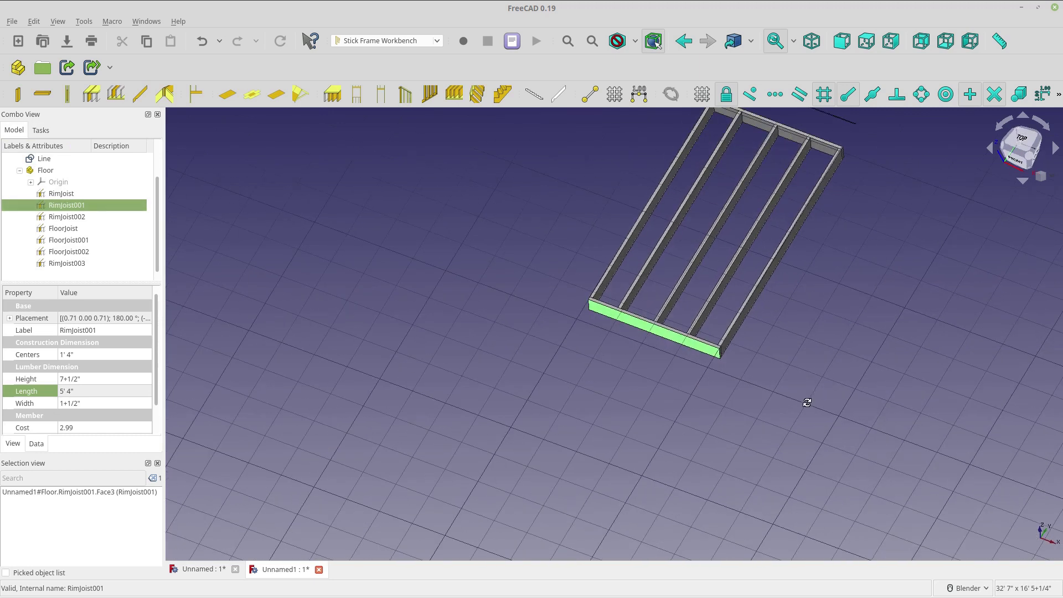
middle_click_drag(838, 356, 365, 406, "shift")
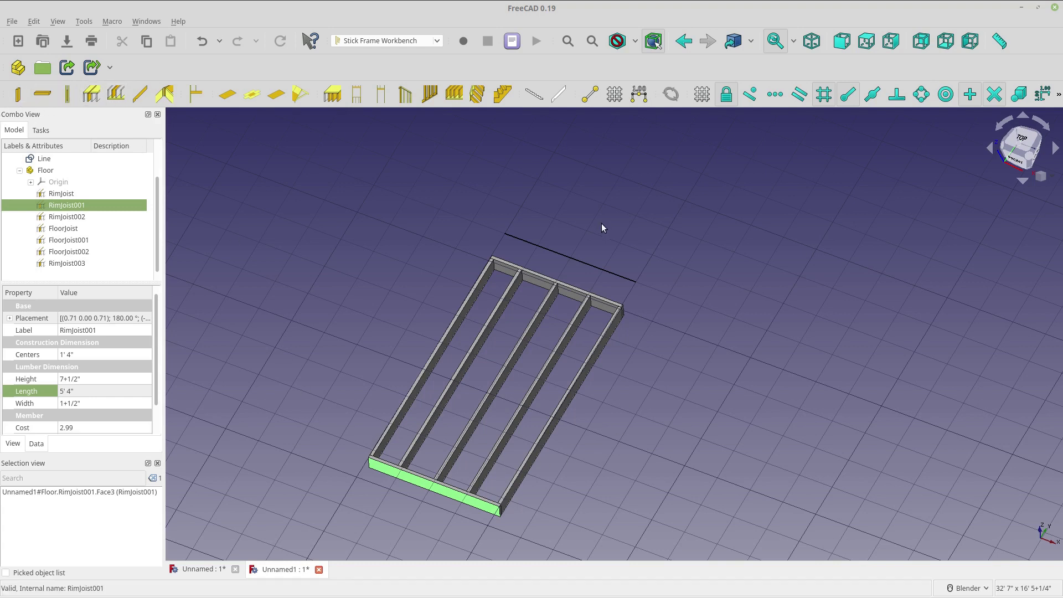
left_click(578, 261)
middle_click_drag(656, 493, 639, 470)
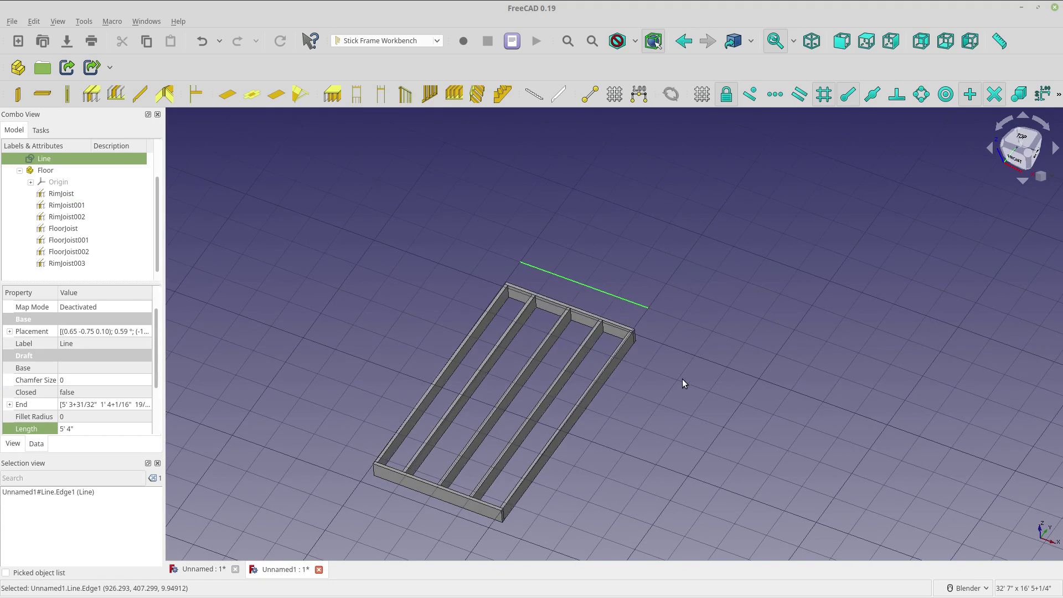
middle_click_drag(681, 387, 664, 320, "shift")
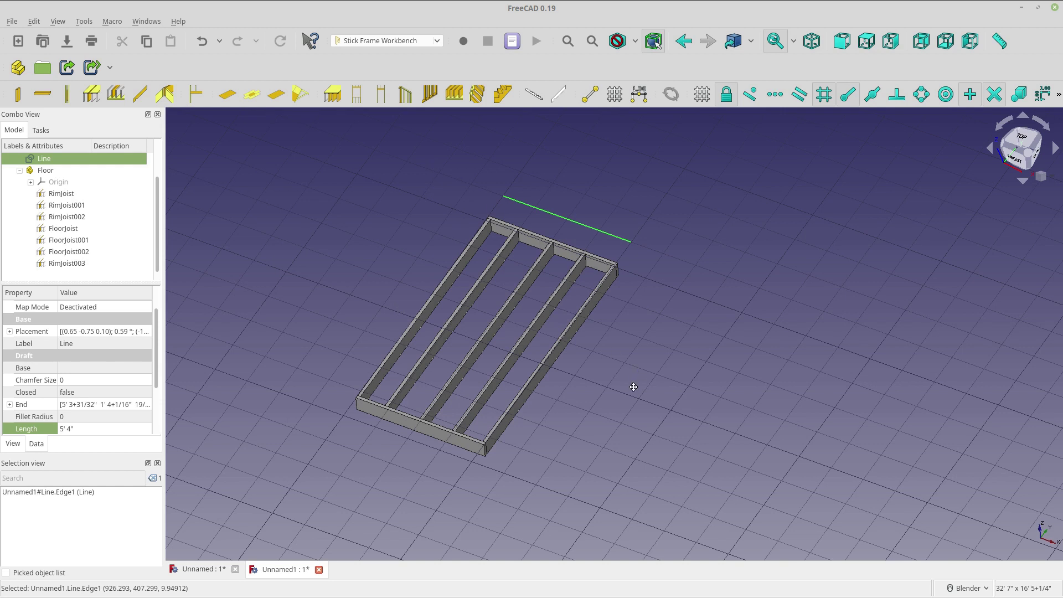
middle_click_drag(633, 387, 644, 374, "shift")
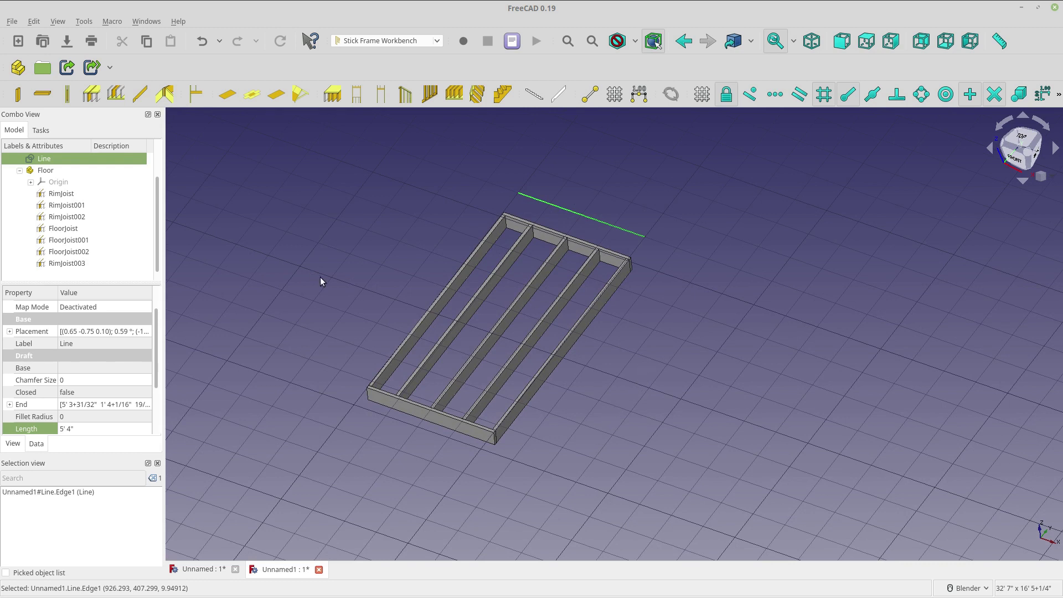
scroll(313, 297, "up", 2)
scroll(312, 297, "down", 2)
scroll(319, 282, "up", 2)
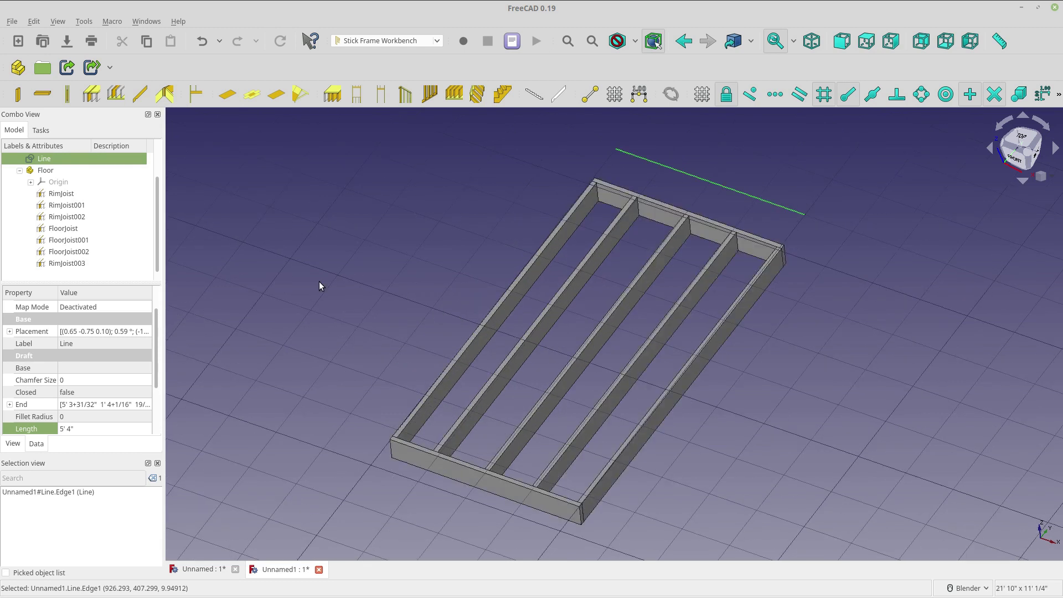